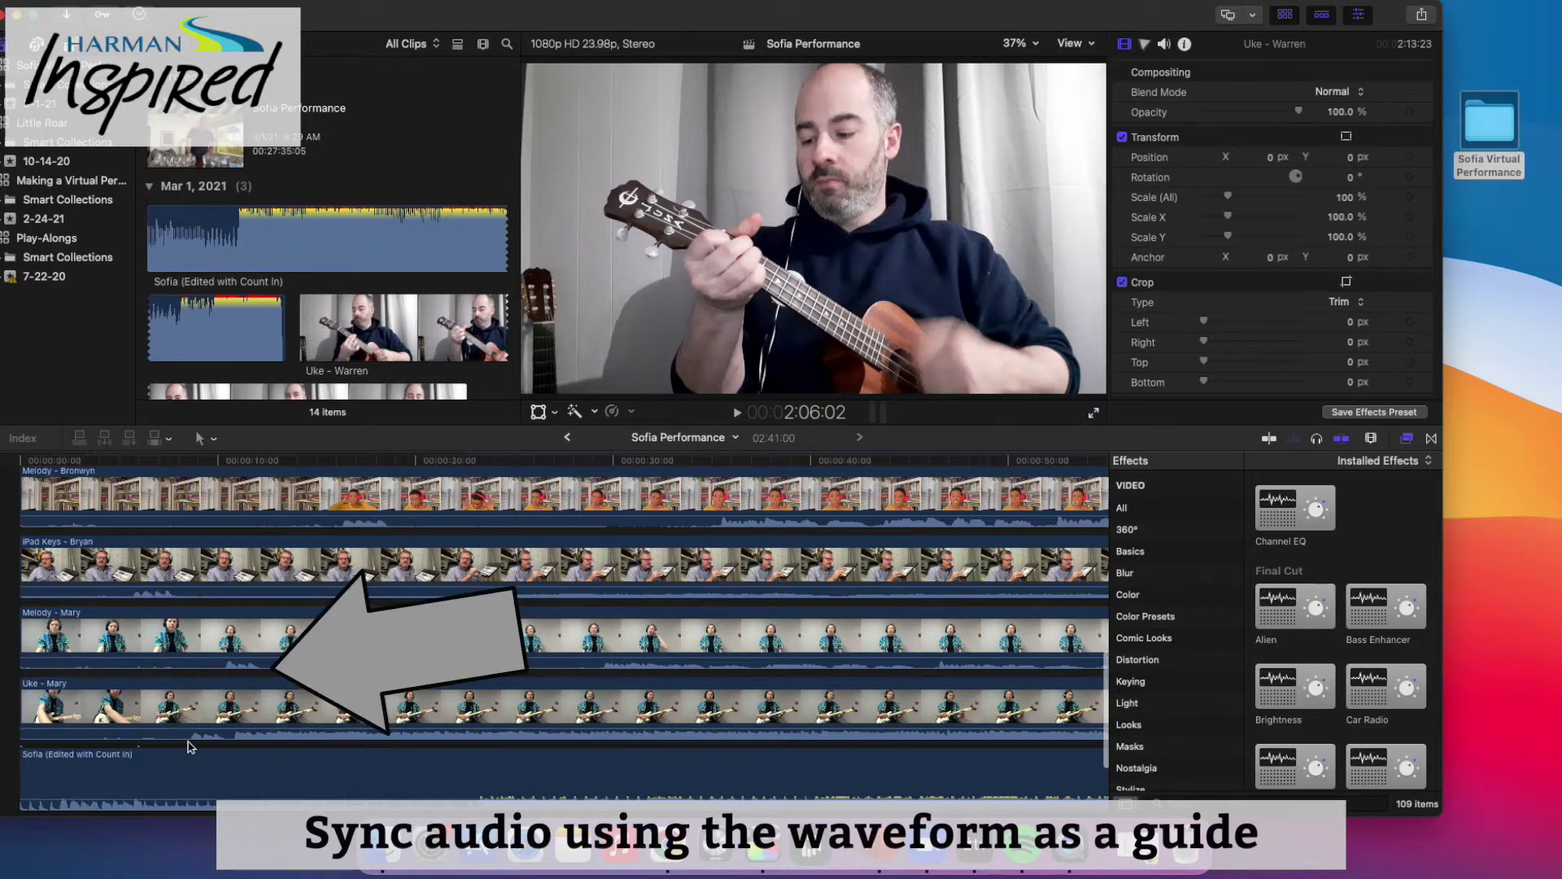
Step: Examine the audio waveforms of the student clips and the Sofia count-in track to compare where their count-ins fall
scroll(204, 745, "up", 3)
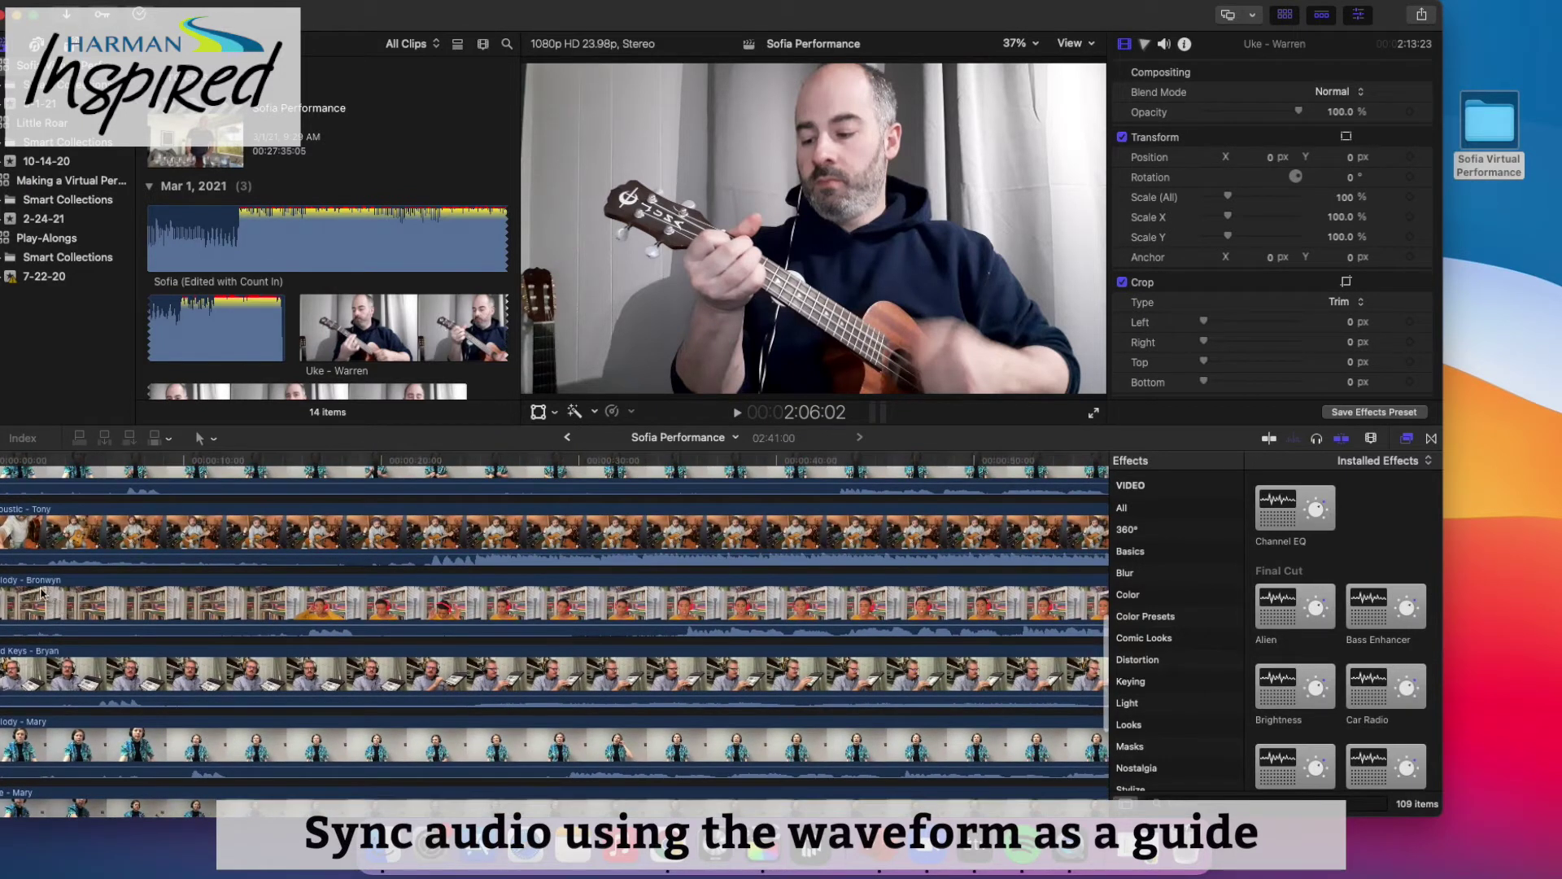
scroll(170, 518, "up", 3)
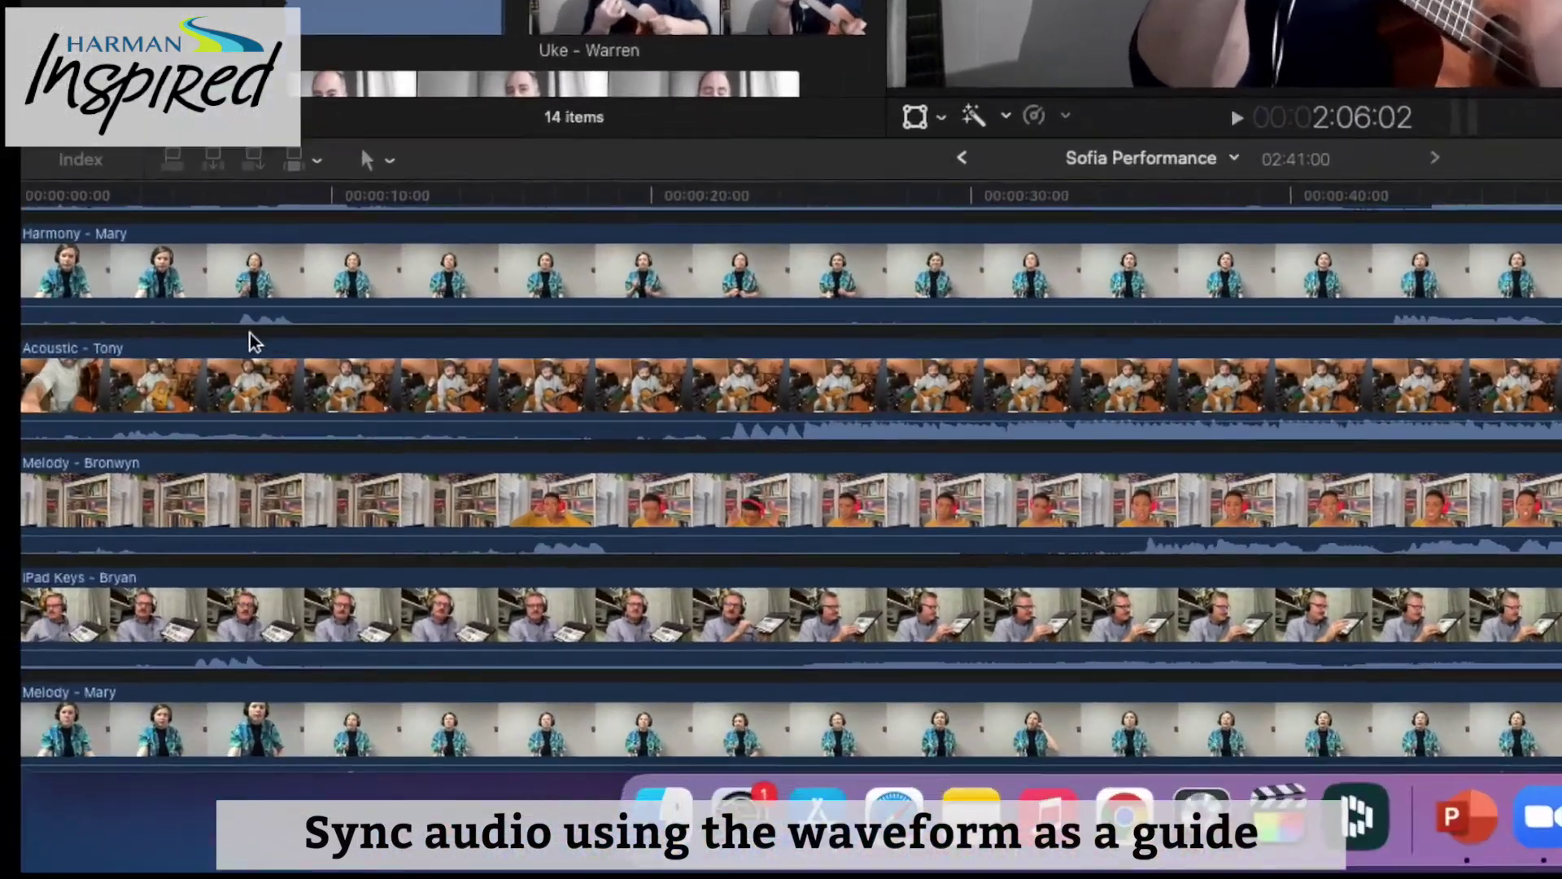
scroll(279, 338, "up", 3)
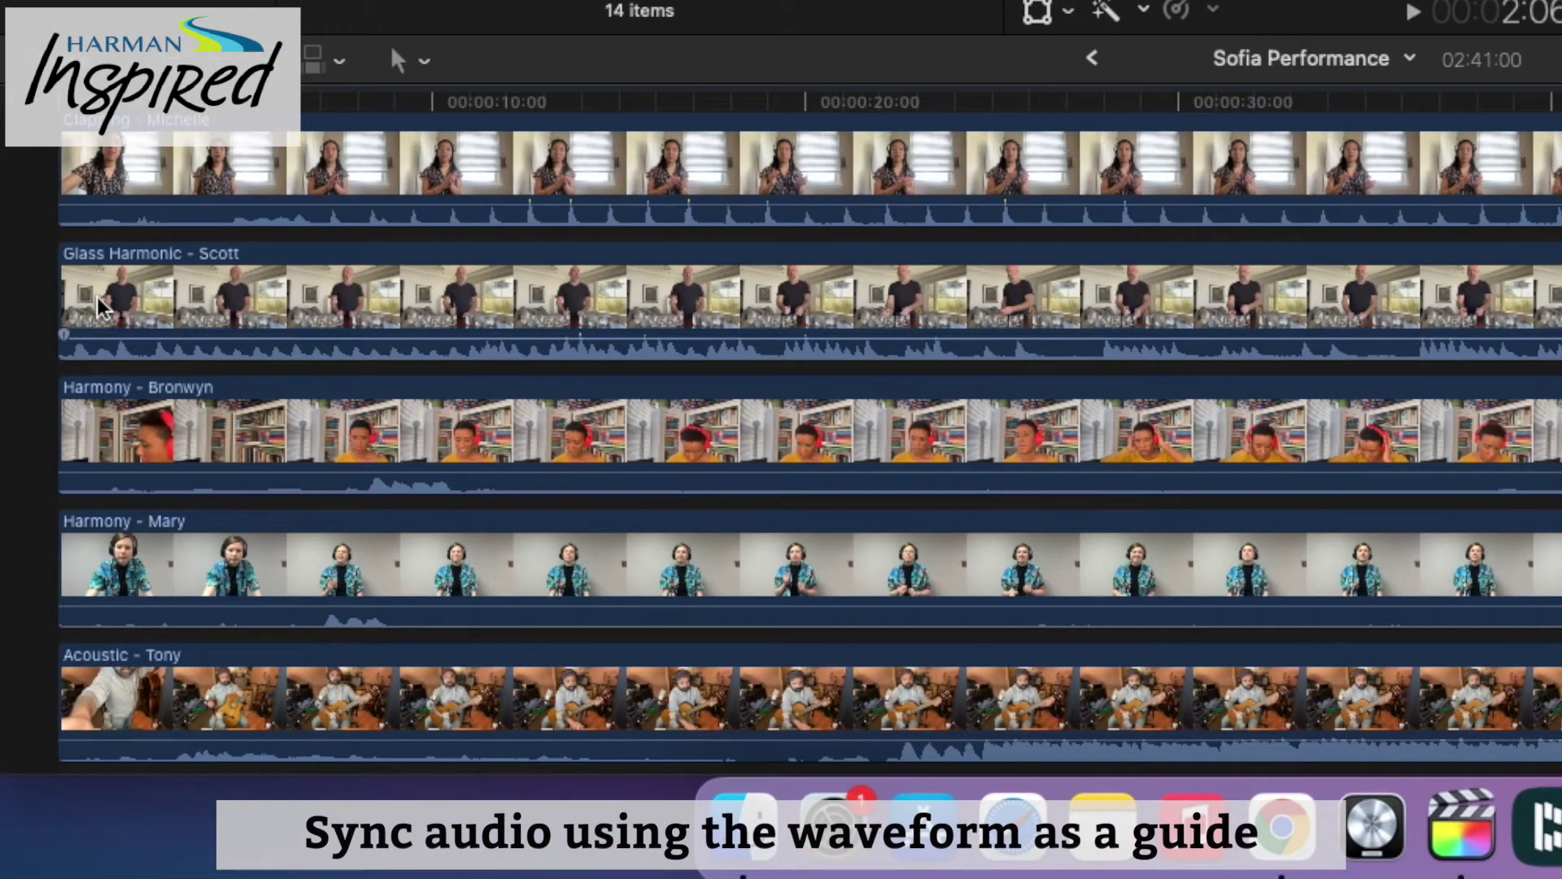
scroll(98, 307, "down", 10)
scroll(98, 307, "right", 5)
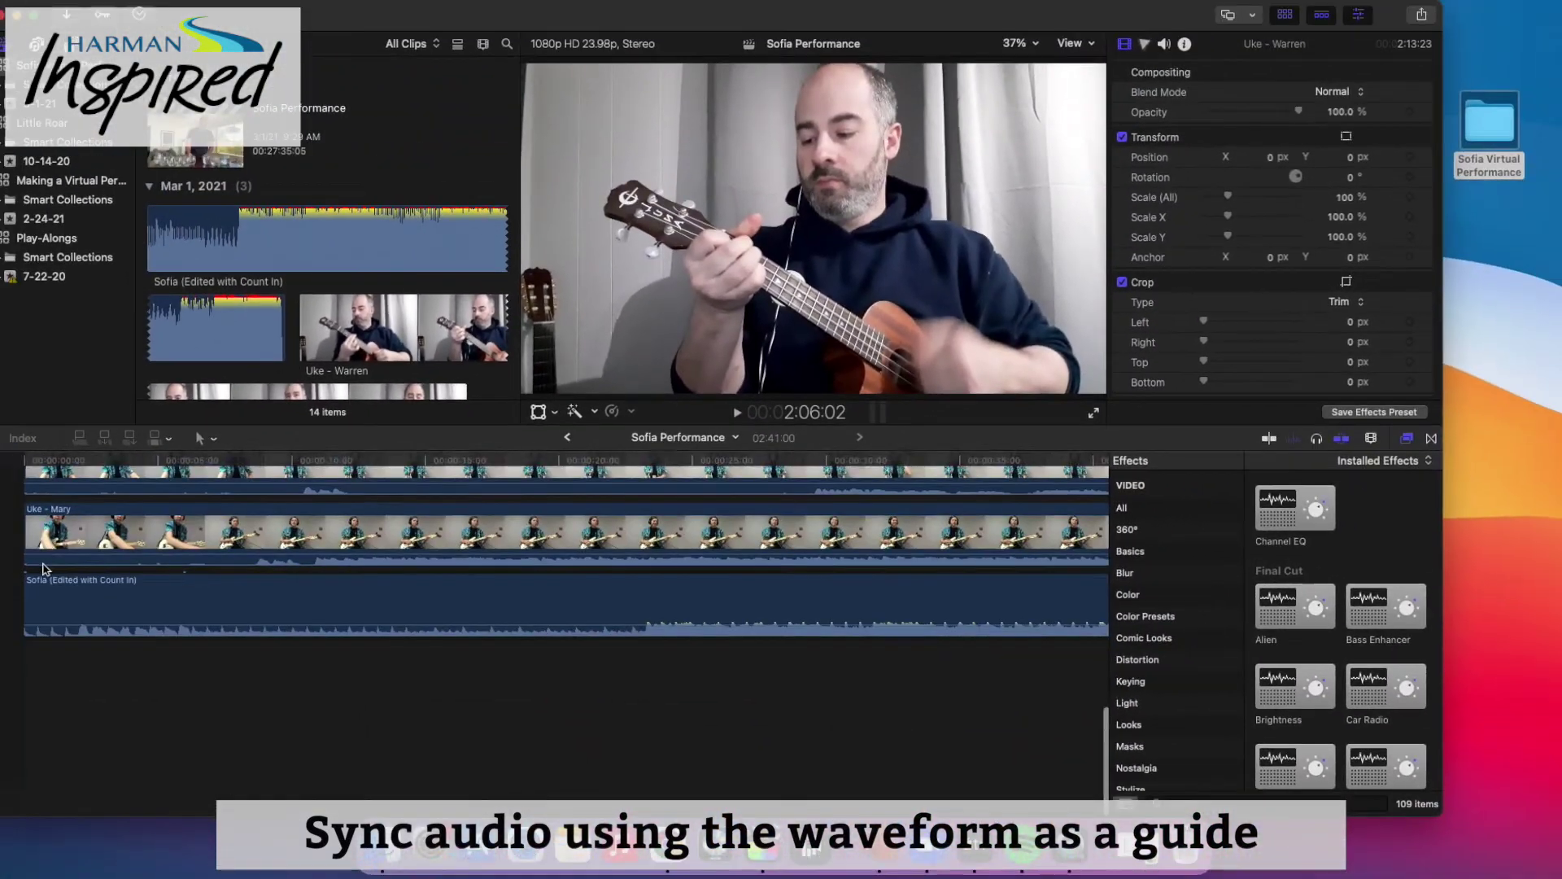
scroll(45, 567, "up", 2)
scroll(44, 567, "left", 10)
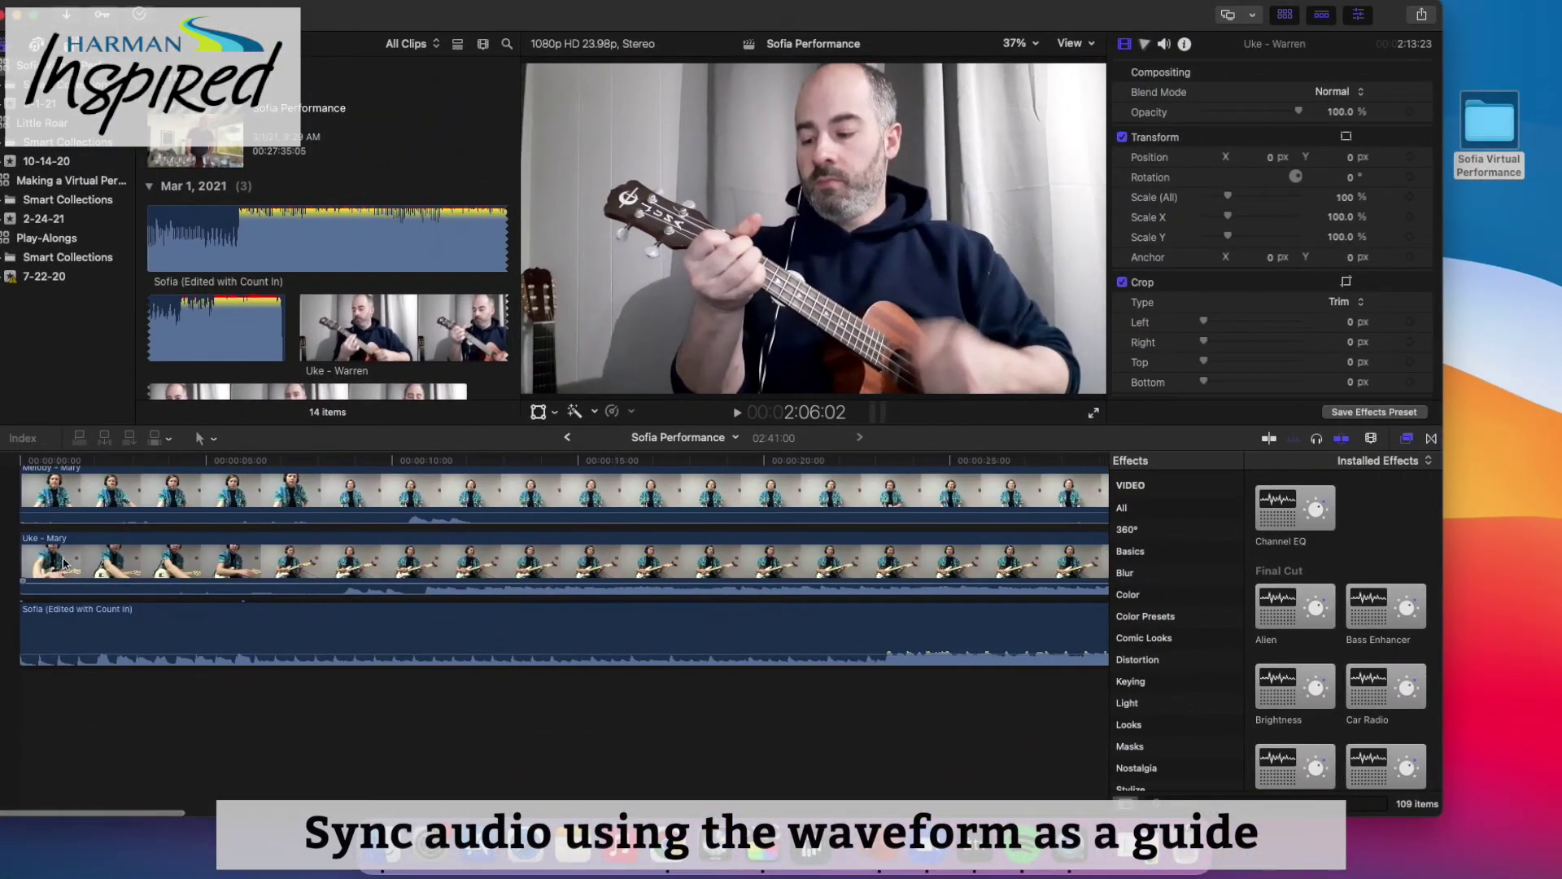
scroll(68, 561, "up", 5)
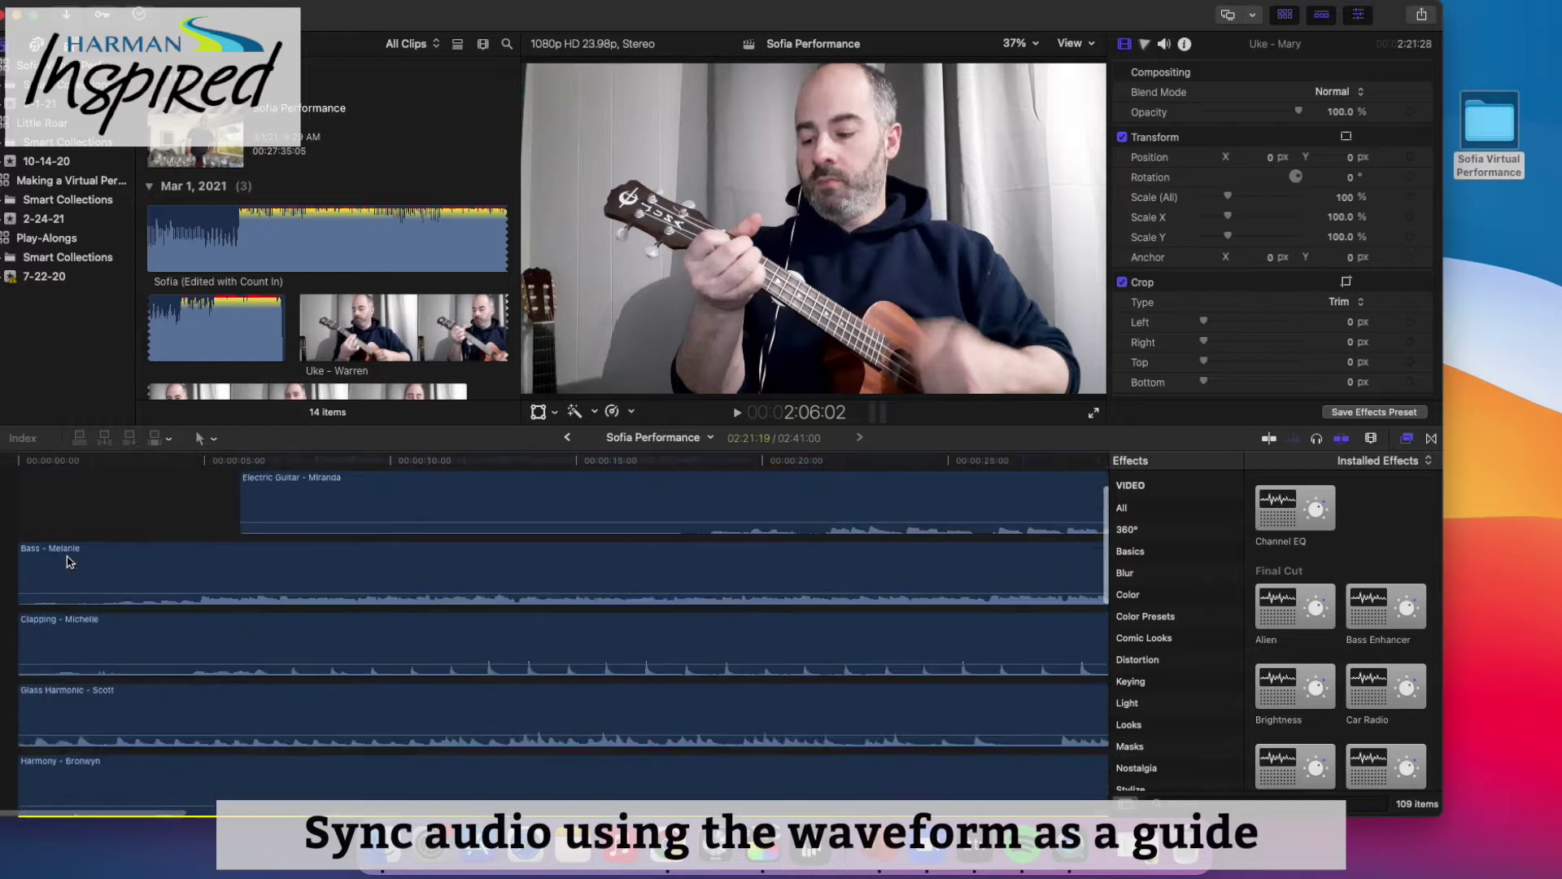
Step: Move all student clips together about 11 seconds later, leaving the Sofia count-in track at the start
key("super+a")
scroll(83, 530, "down", 8)
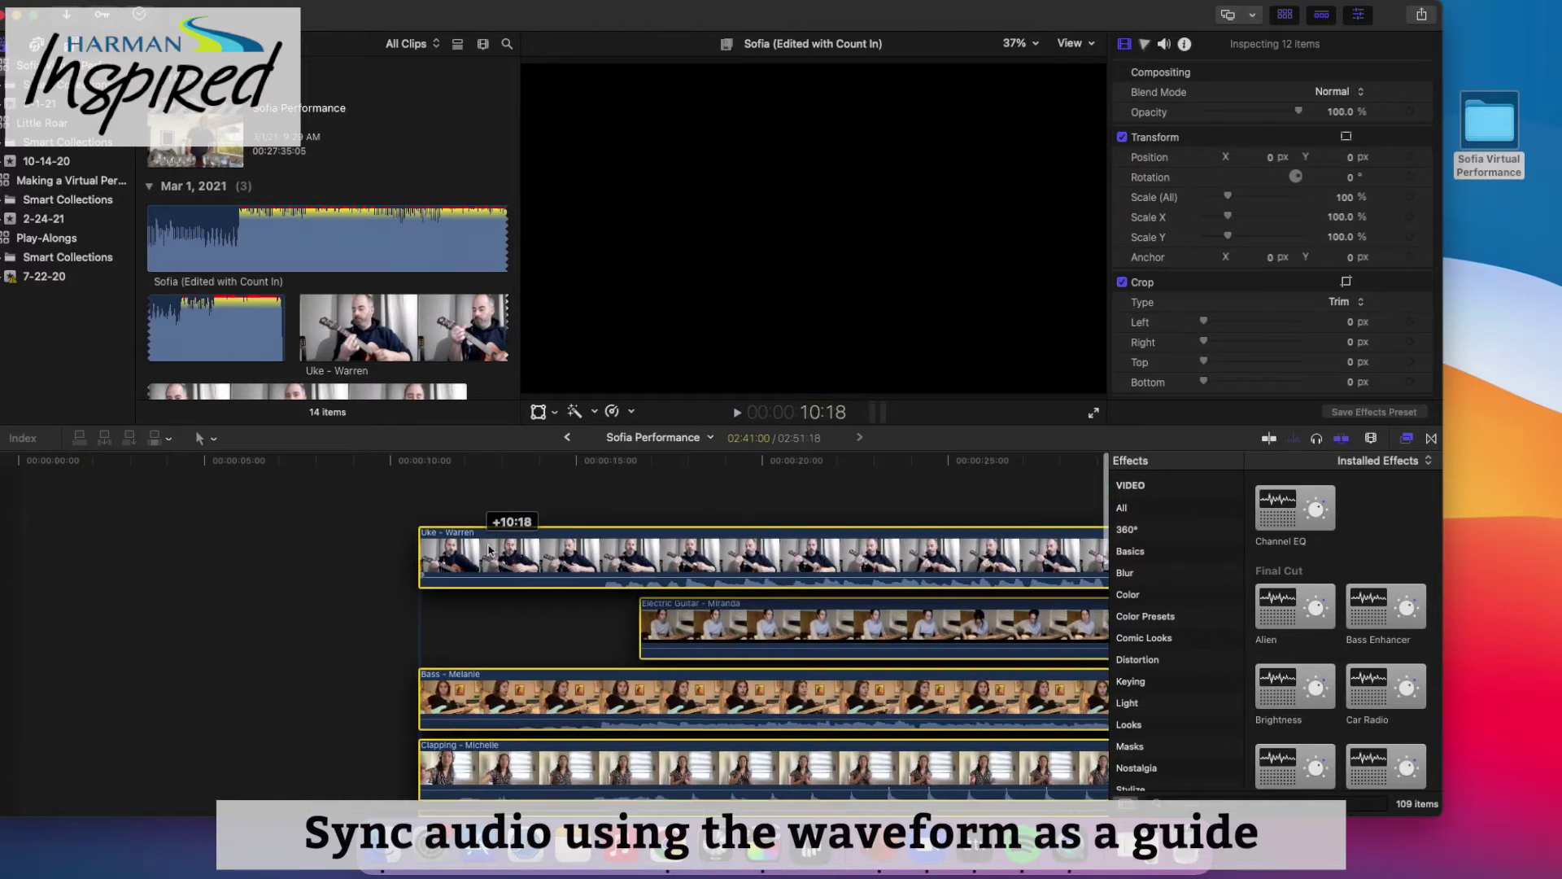
left_click(15, 529)
left_click(244, 461)
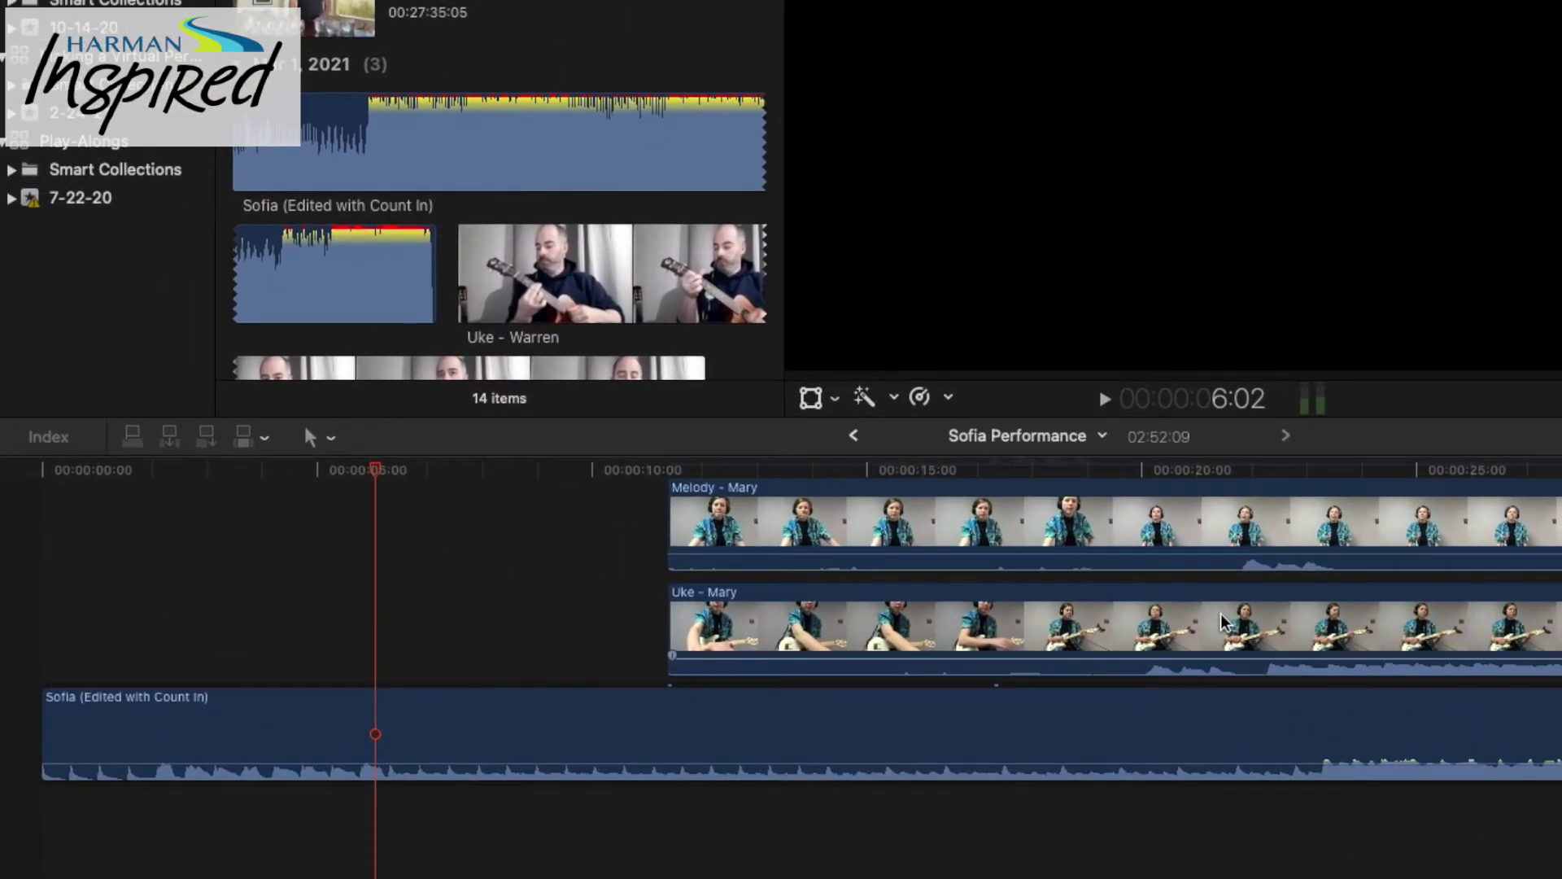
Step: Move the ukulele clip directly above the Sofia track to the beginning of the timeline
left_click_drag(1225, 622, 547, 612)
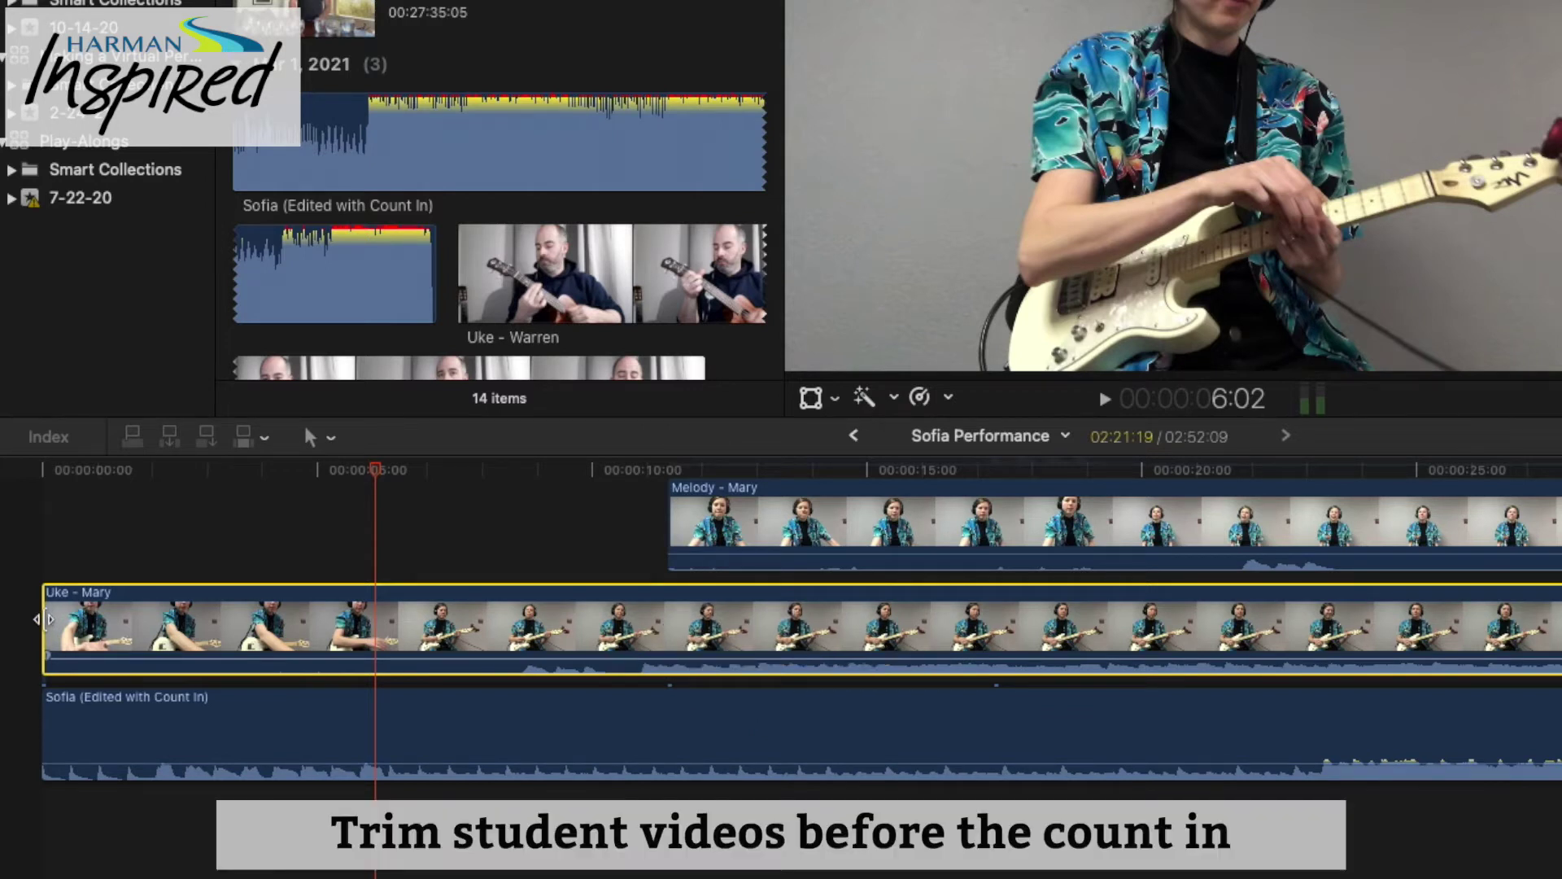
left_click(42, 616)
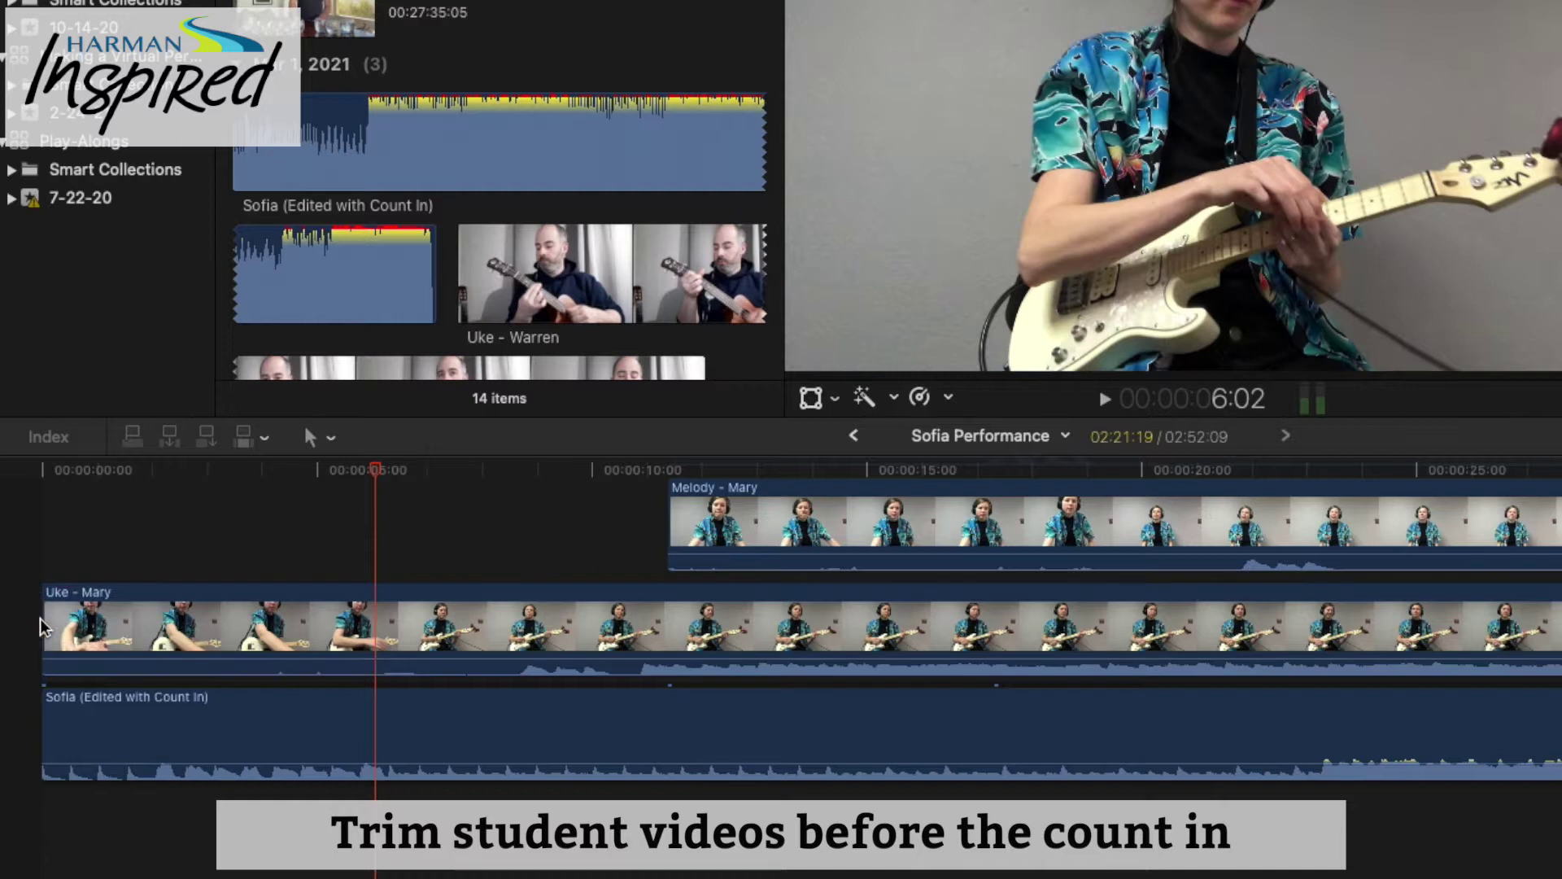
left_click_drag(42, 618, 42, 657)
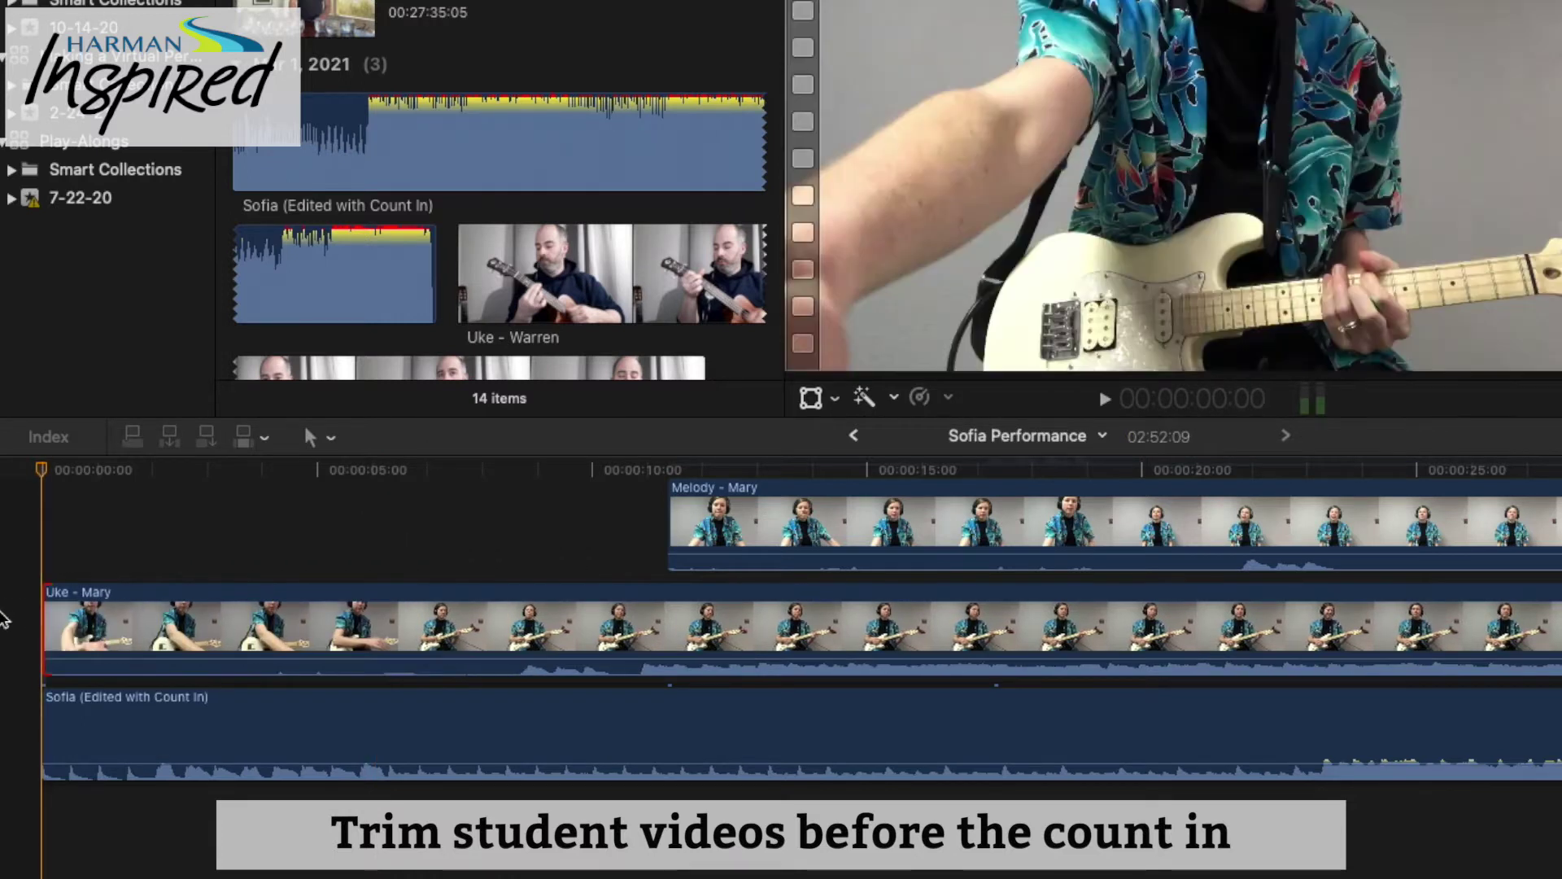
Step: Split the ukulele clip at 7:23, just before its count-in, and delete the portion before the cut
left_click_drag(41, 472, 485, 538)
left_click(485, 617)
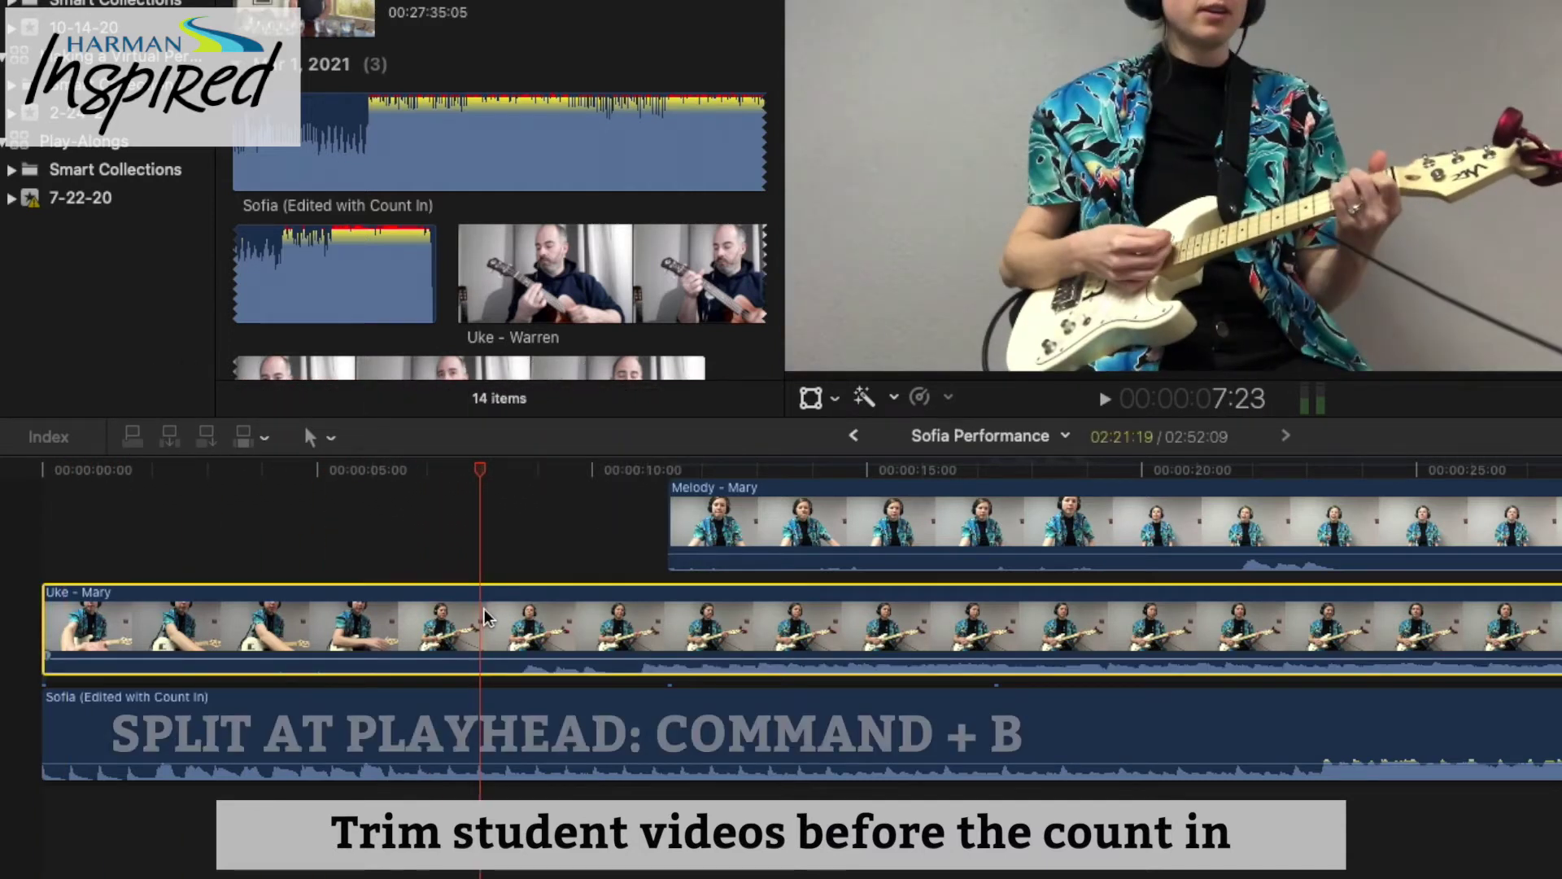
key("super+b")
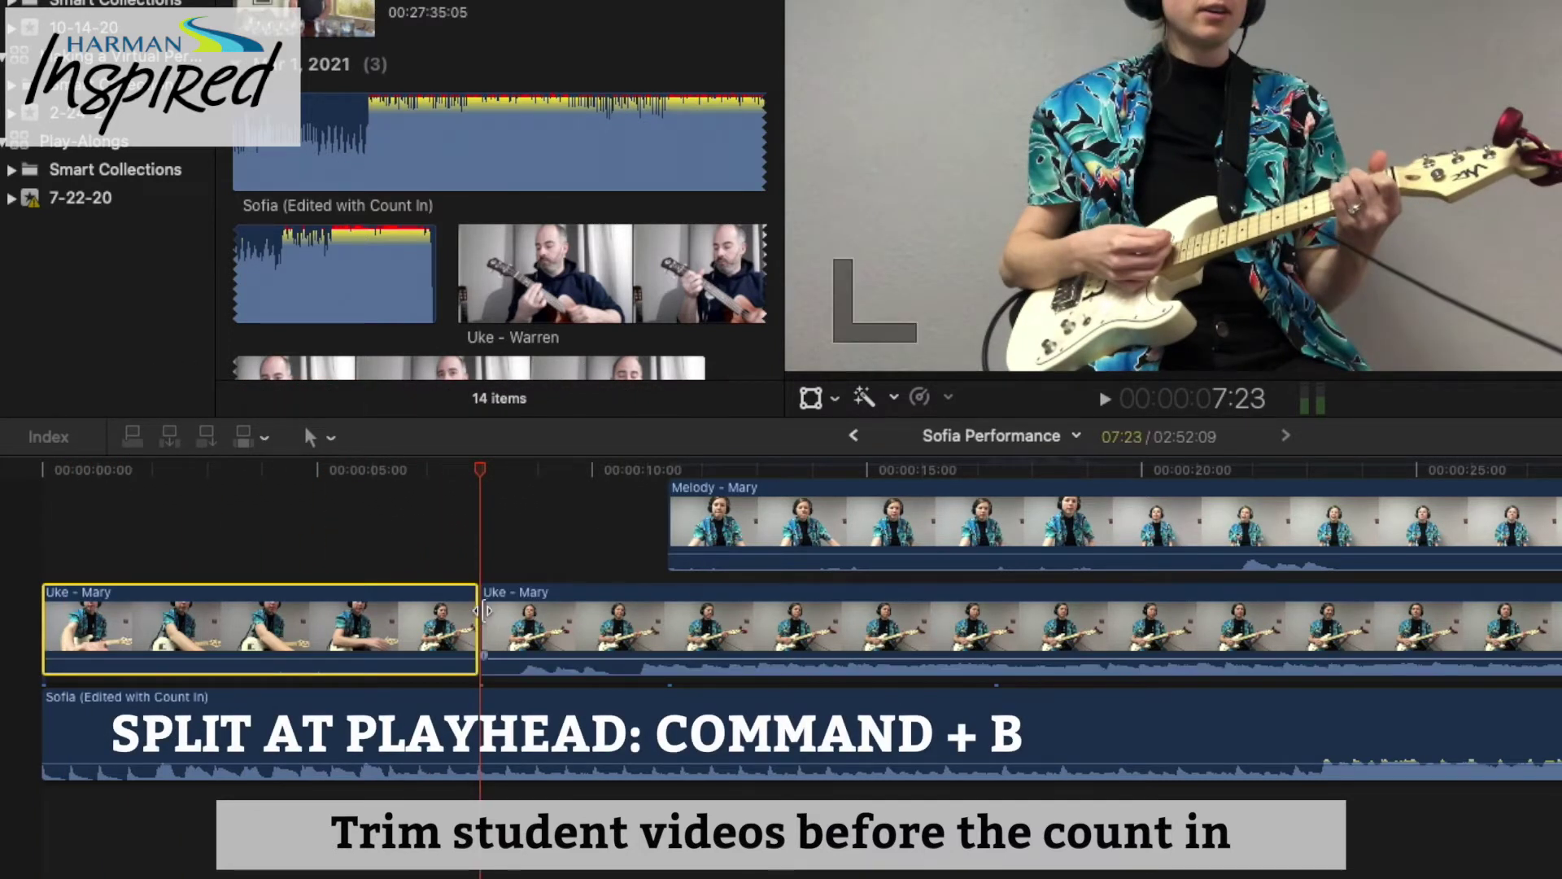
key("Delete")
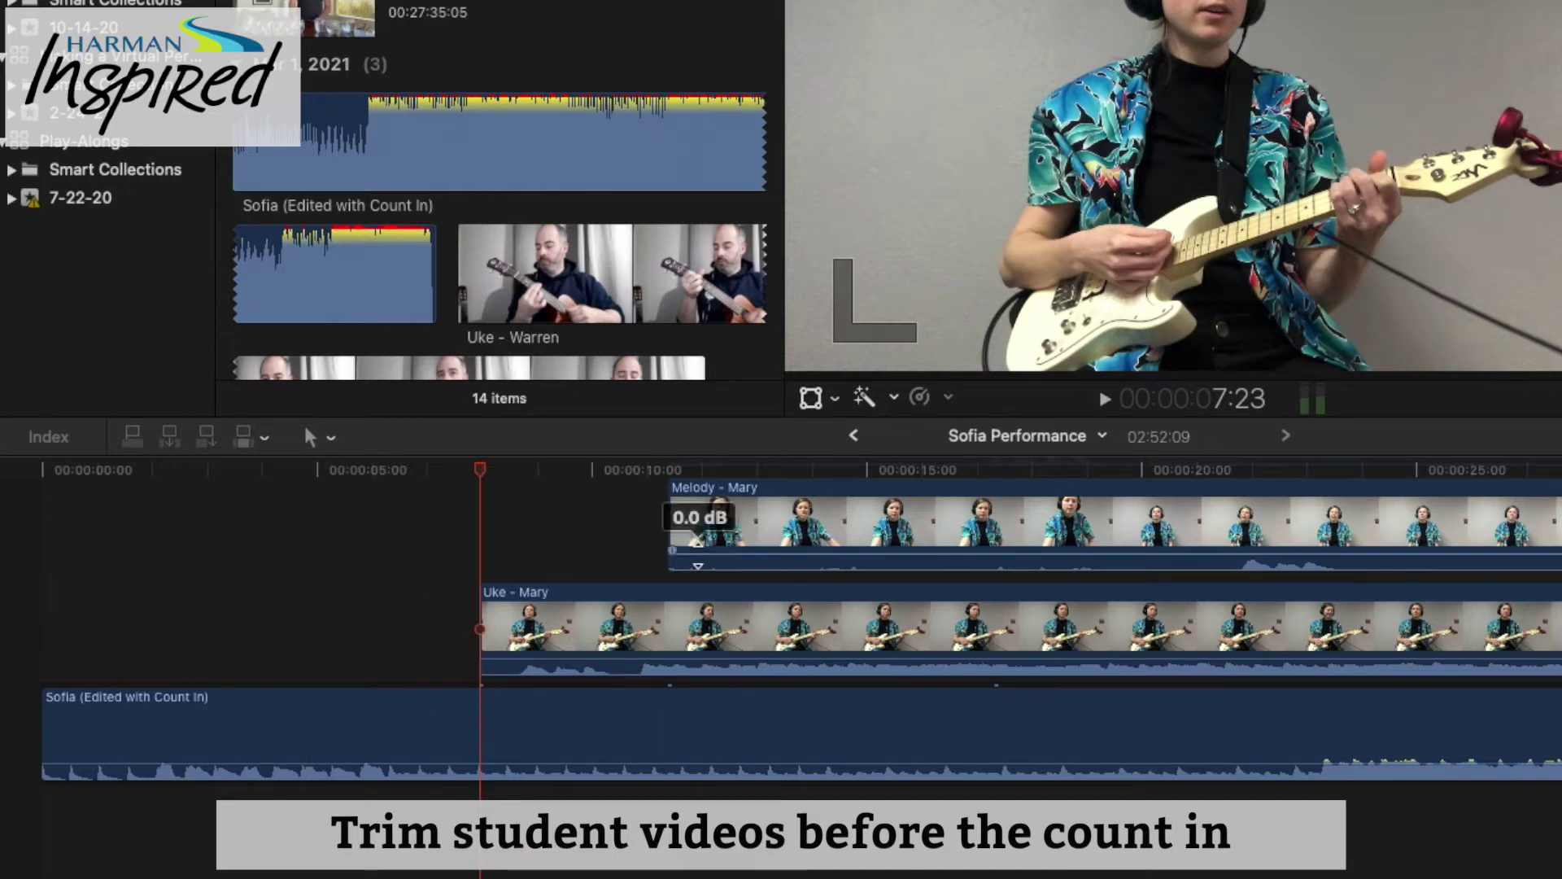
Step: Slide the ukulele clip earlier until its count-in waveform lines up with the Sofia track's count, and play it to check
left_click_drag(669, 614, 418, 618)
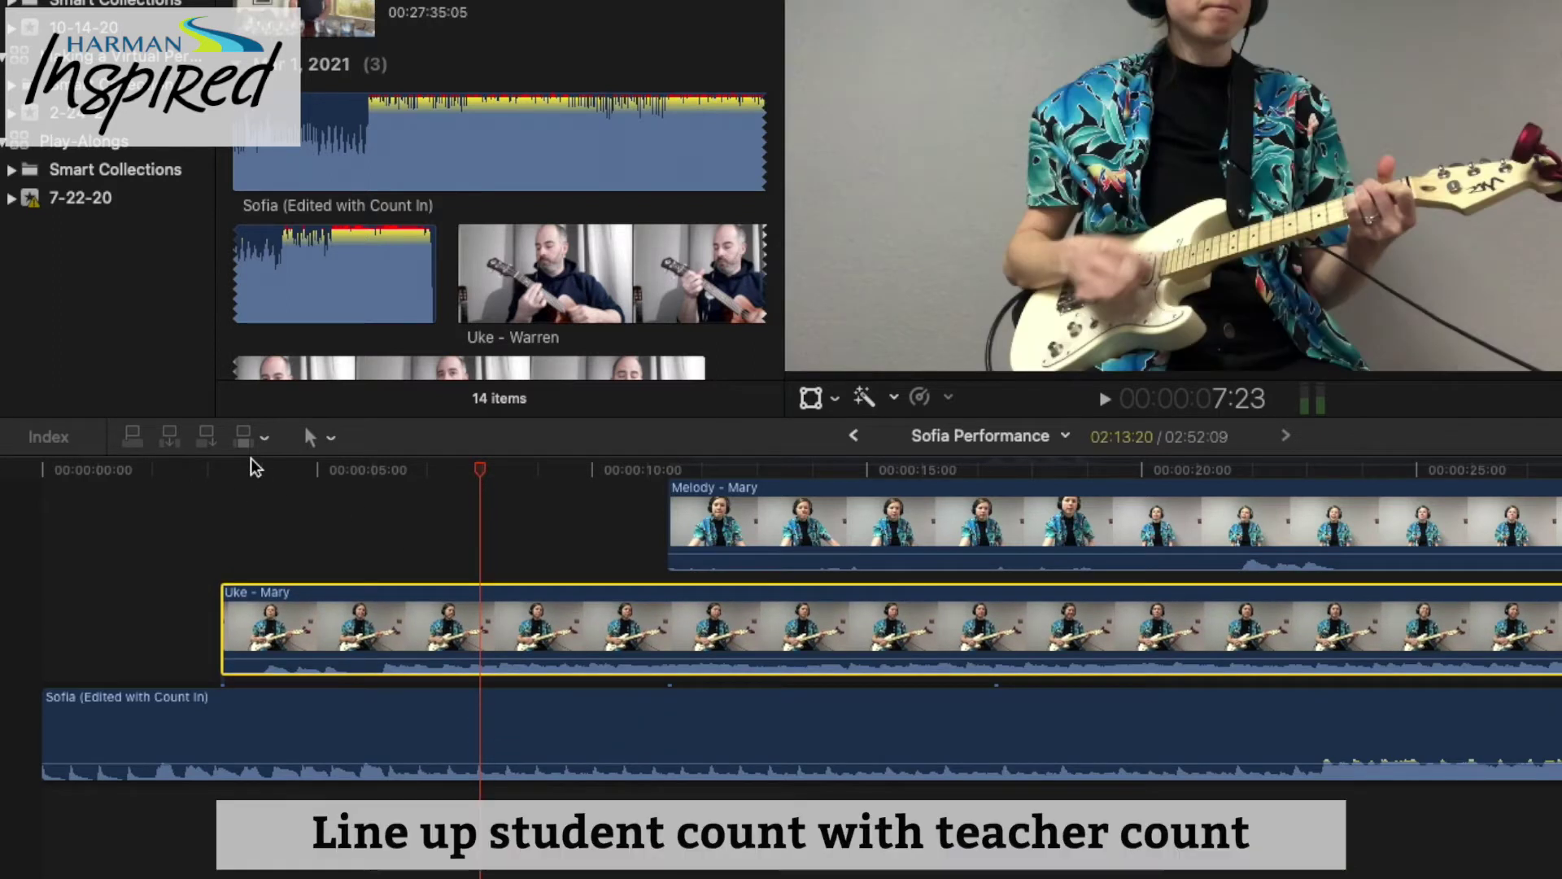
left_click(247, 467)
key("space")
key("super+equal")
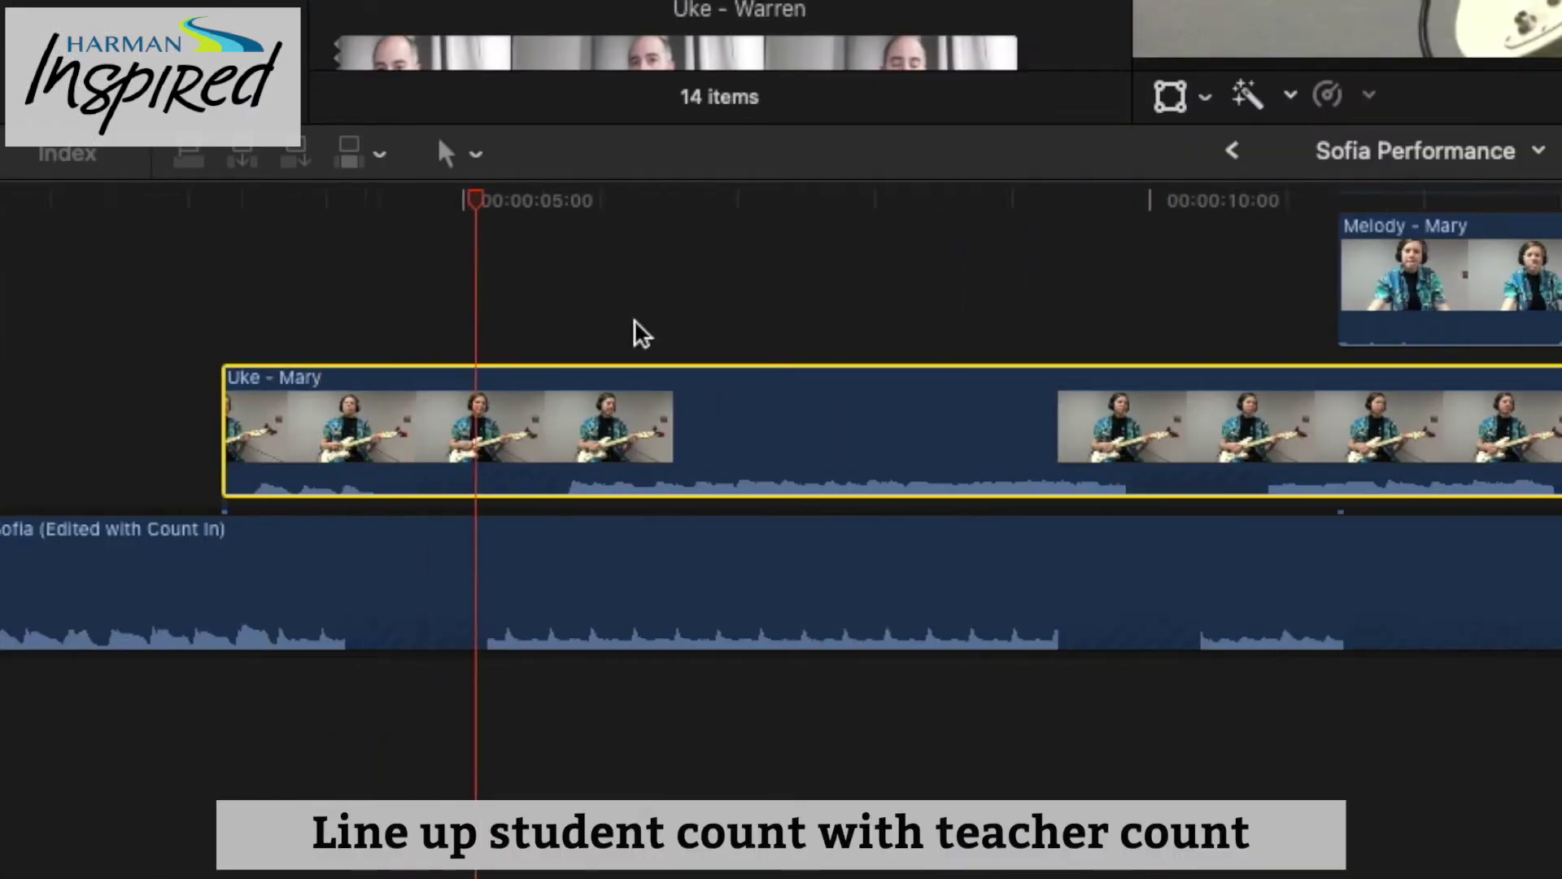
key("super+equal")
mouse_move(715, 430)
left_mouse_down()
mouse_move(795, 431)
mouse_move(716, 429)
mouse_move(744, 428)
left_mouse_up()
left_click(298, 203)
key("space")
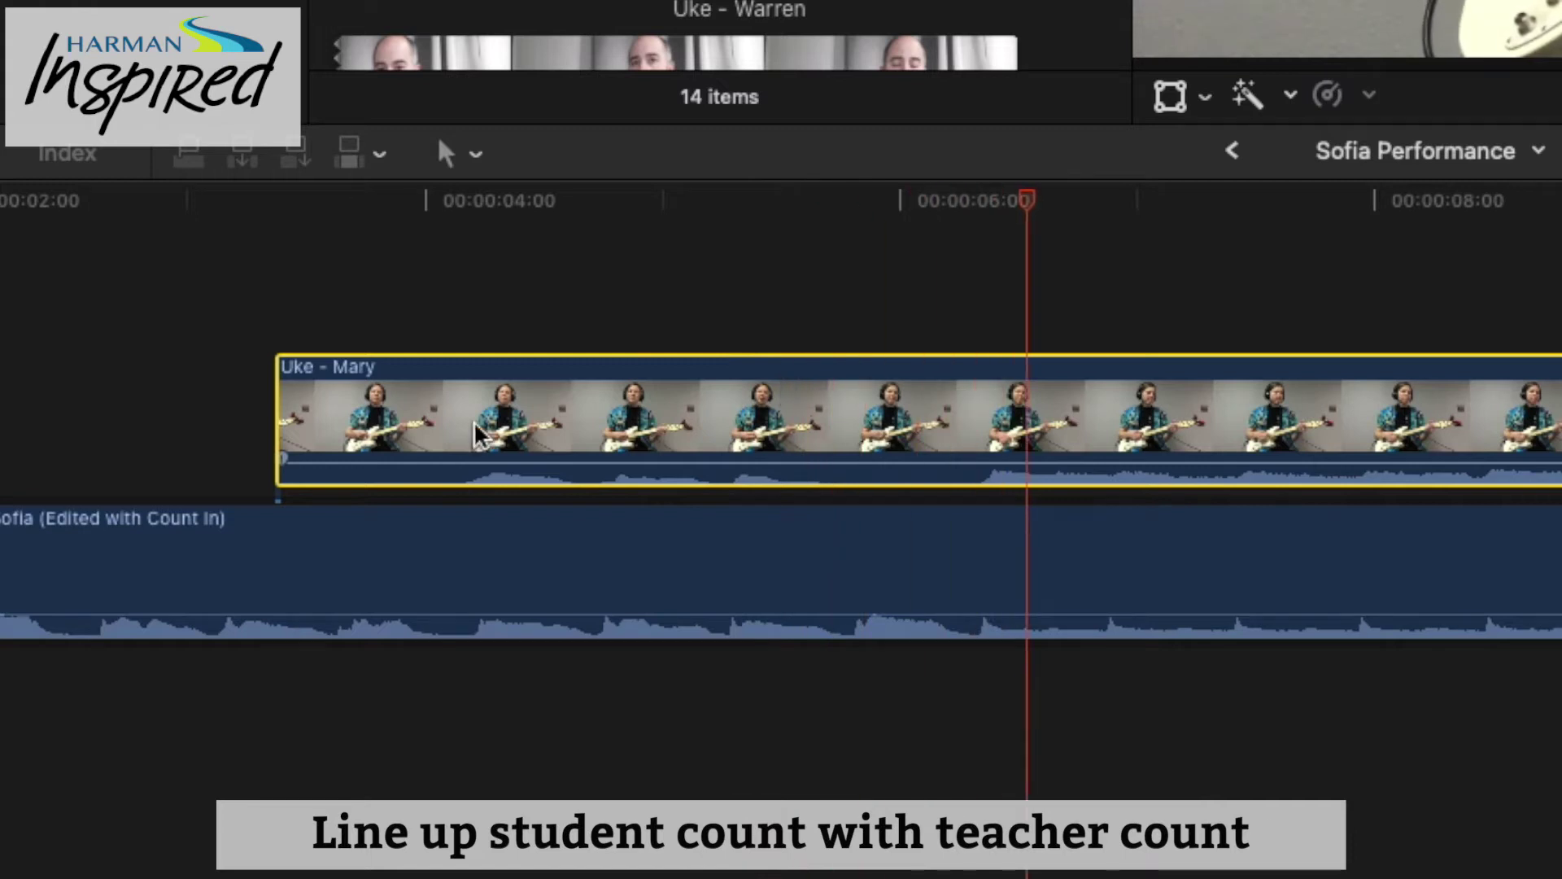
Step: Trim the ukulele clip's start to just before its first count and play back the aligned section
left_click_drag(283, 417, 416, 405)
left_click(456, 202)
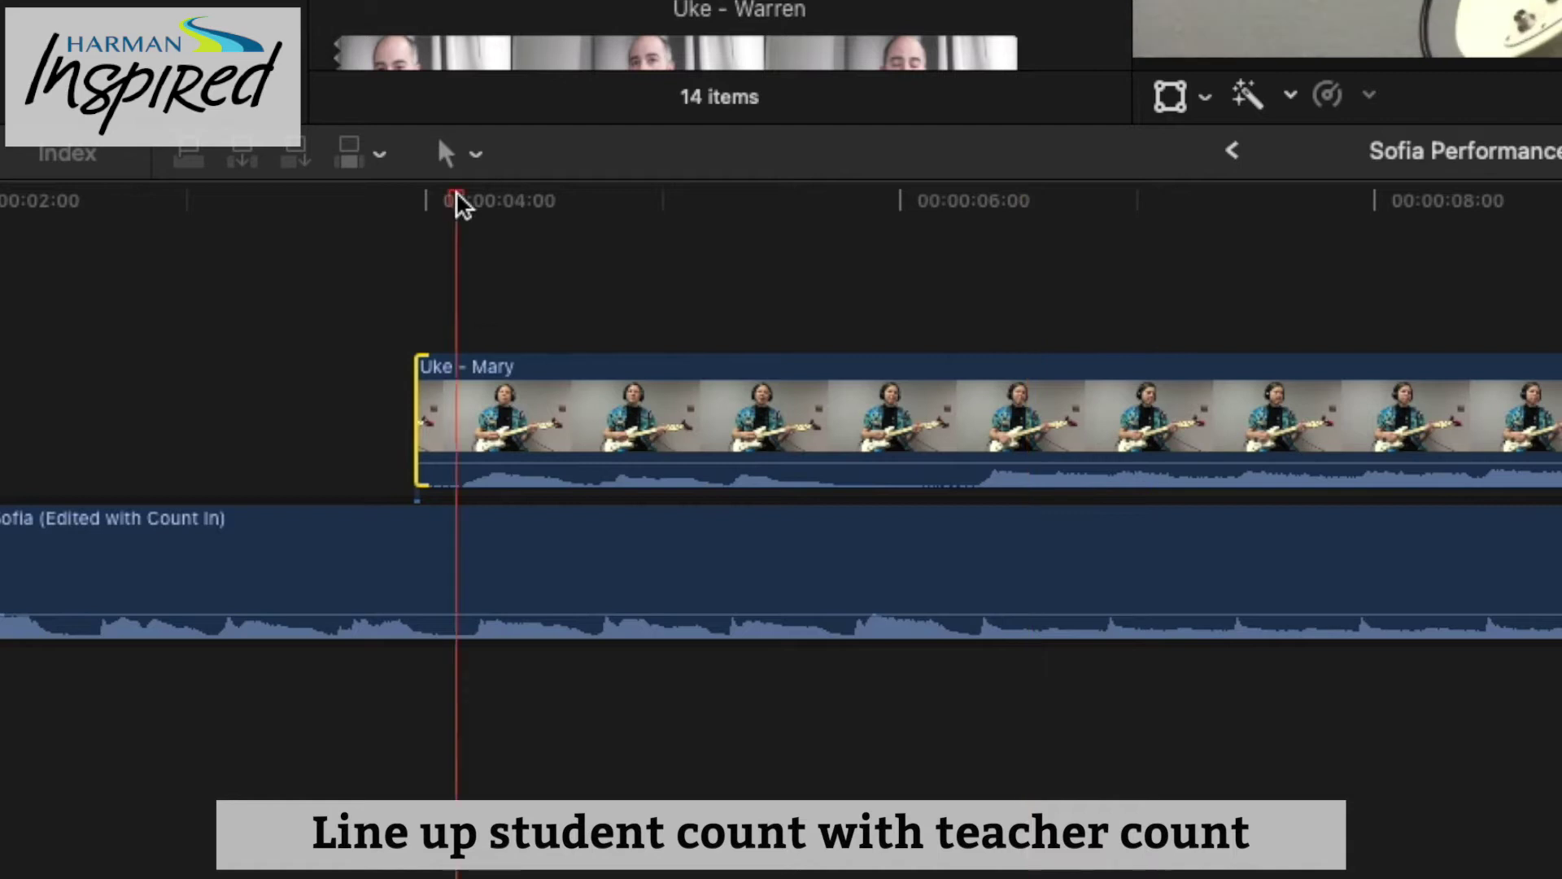
key("space")
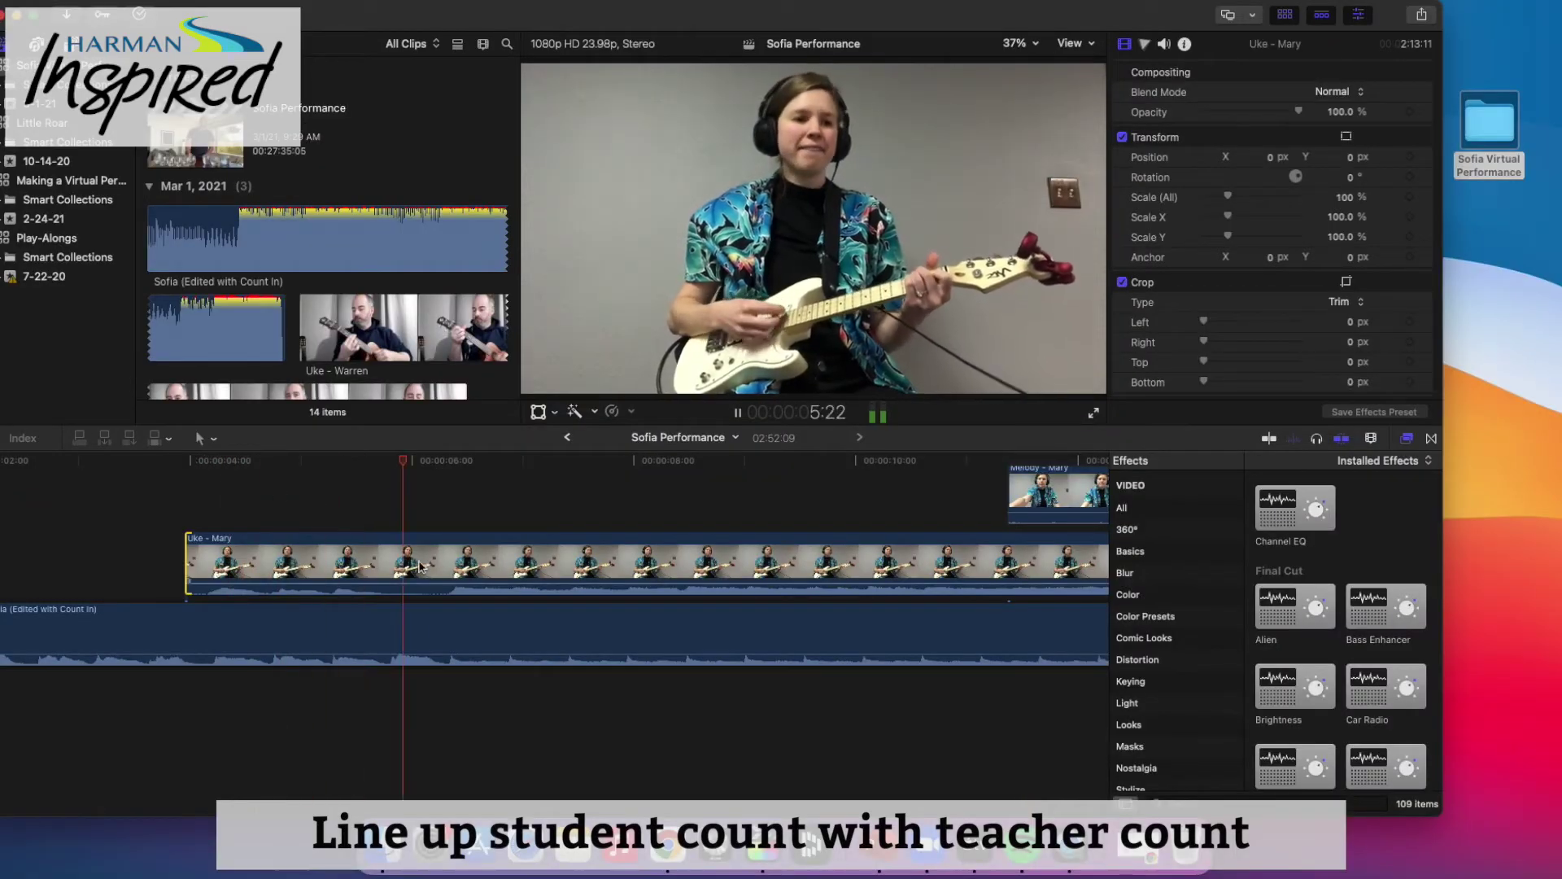
key("space")
Step: Move the melody clip directly above the ukulele clip to the beginning of the timeline
scroll(1095, 563, "up", 3)
left_click_drag(1042, 534, 216, 558)
key("super+minus")
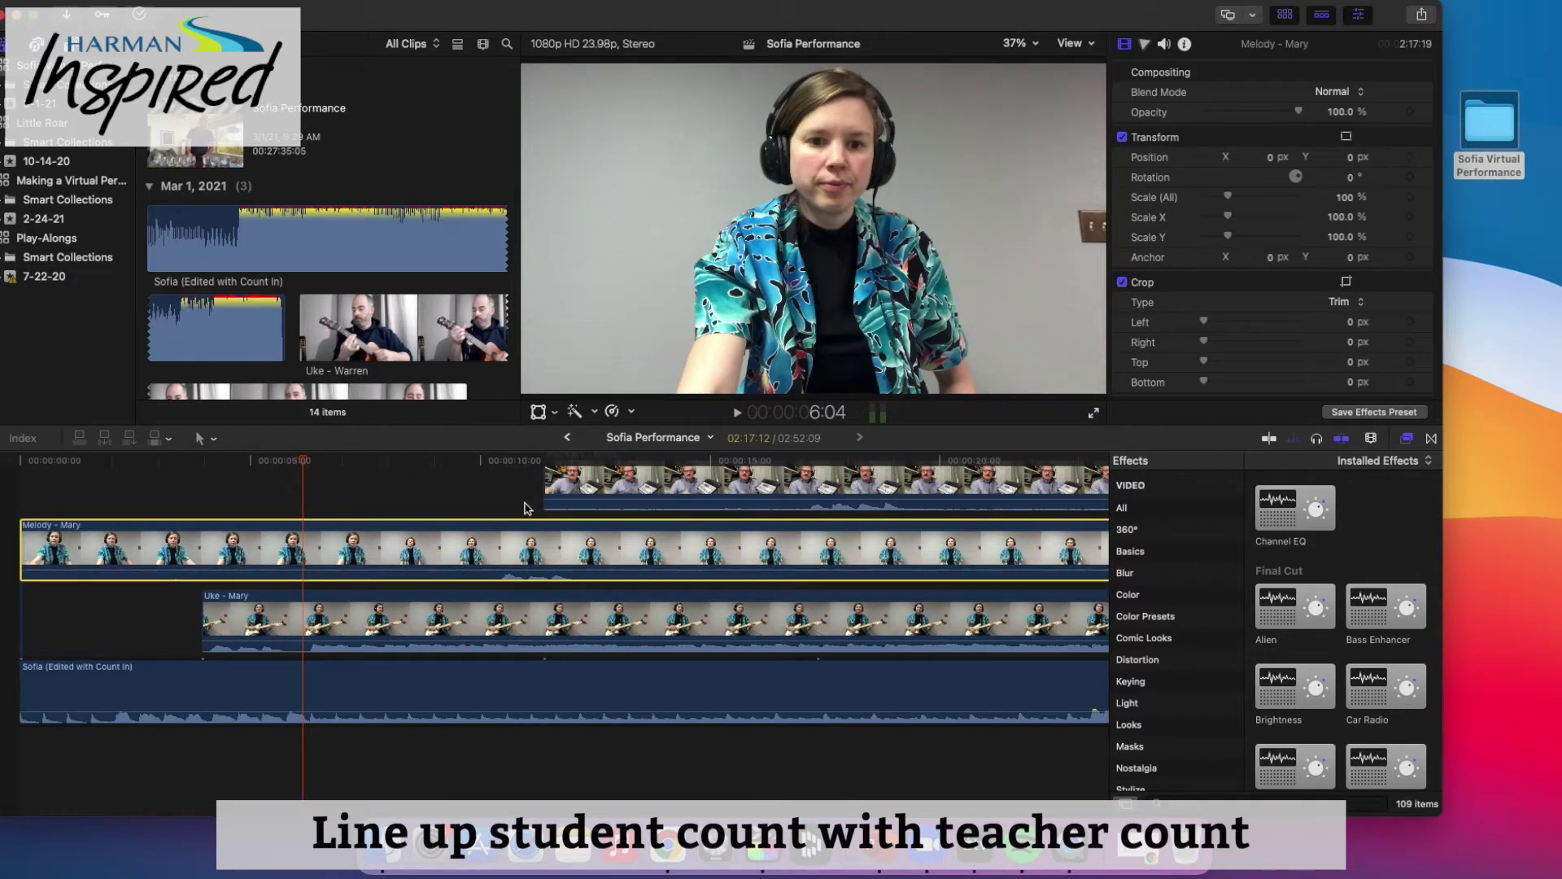
Step: Split the melody clip at 9:23, just before its count-in, and delete the portion before the cut
left_click(491, 462)
key("Left")
key("Left")
key("Left")
key("Left")
key("Left")
key("Left")
key("super+b")
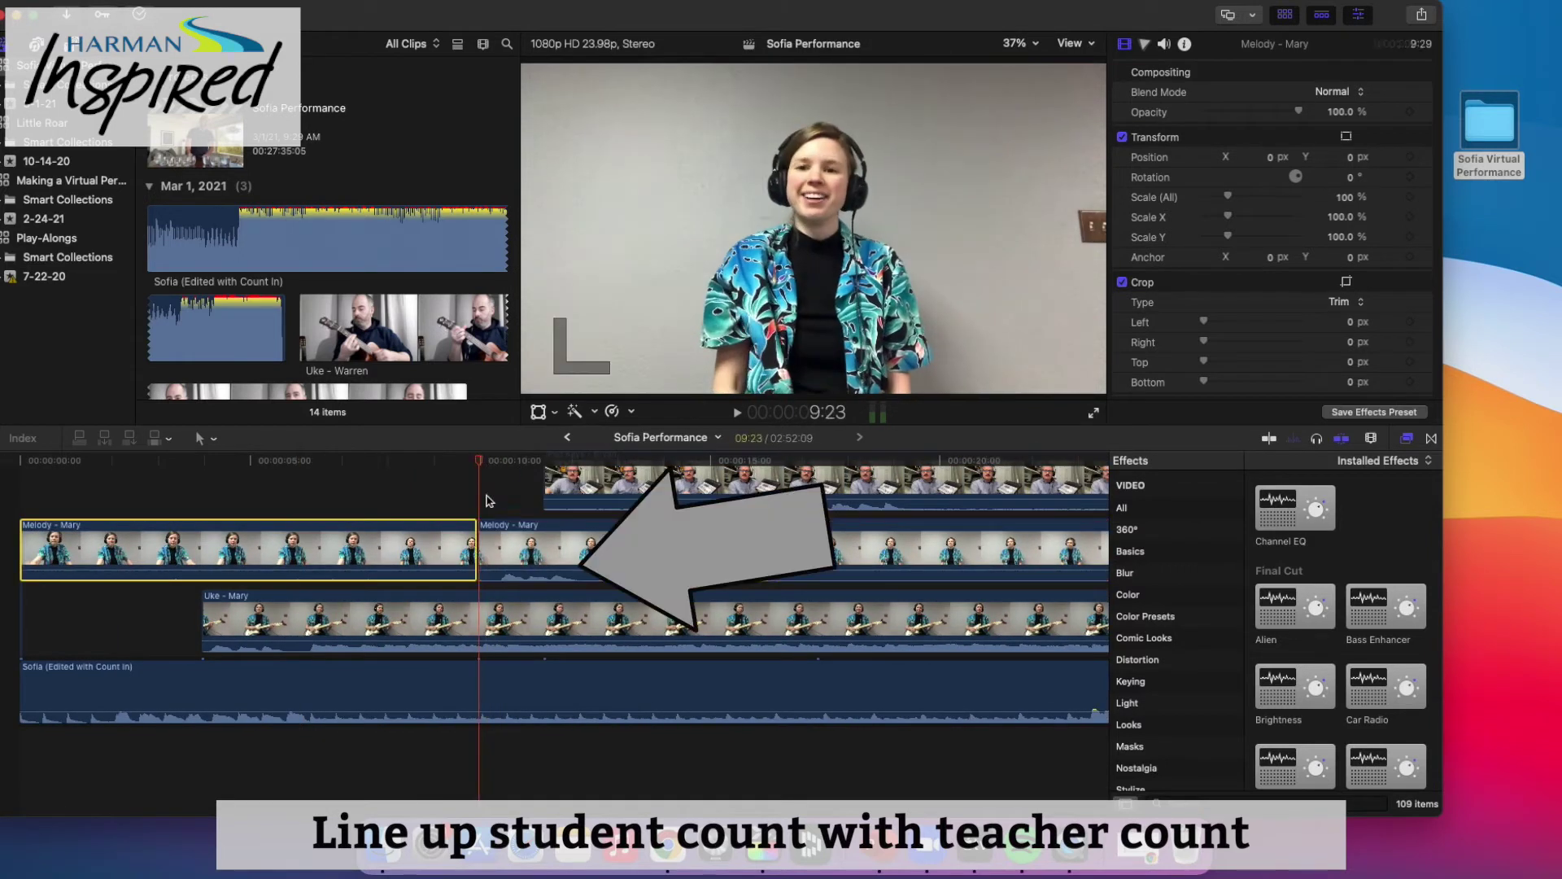
key("Delete")
Step: Slide the trimmed melody clip earlier to line its count-in up with the Sofia track's count, and play it to check
left_click_drag(587, 553, 300, 557)
key("super+equal")
key("super+equal")
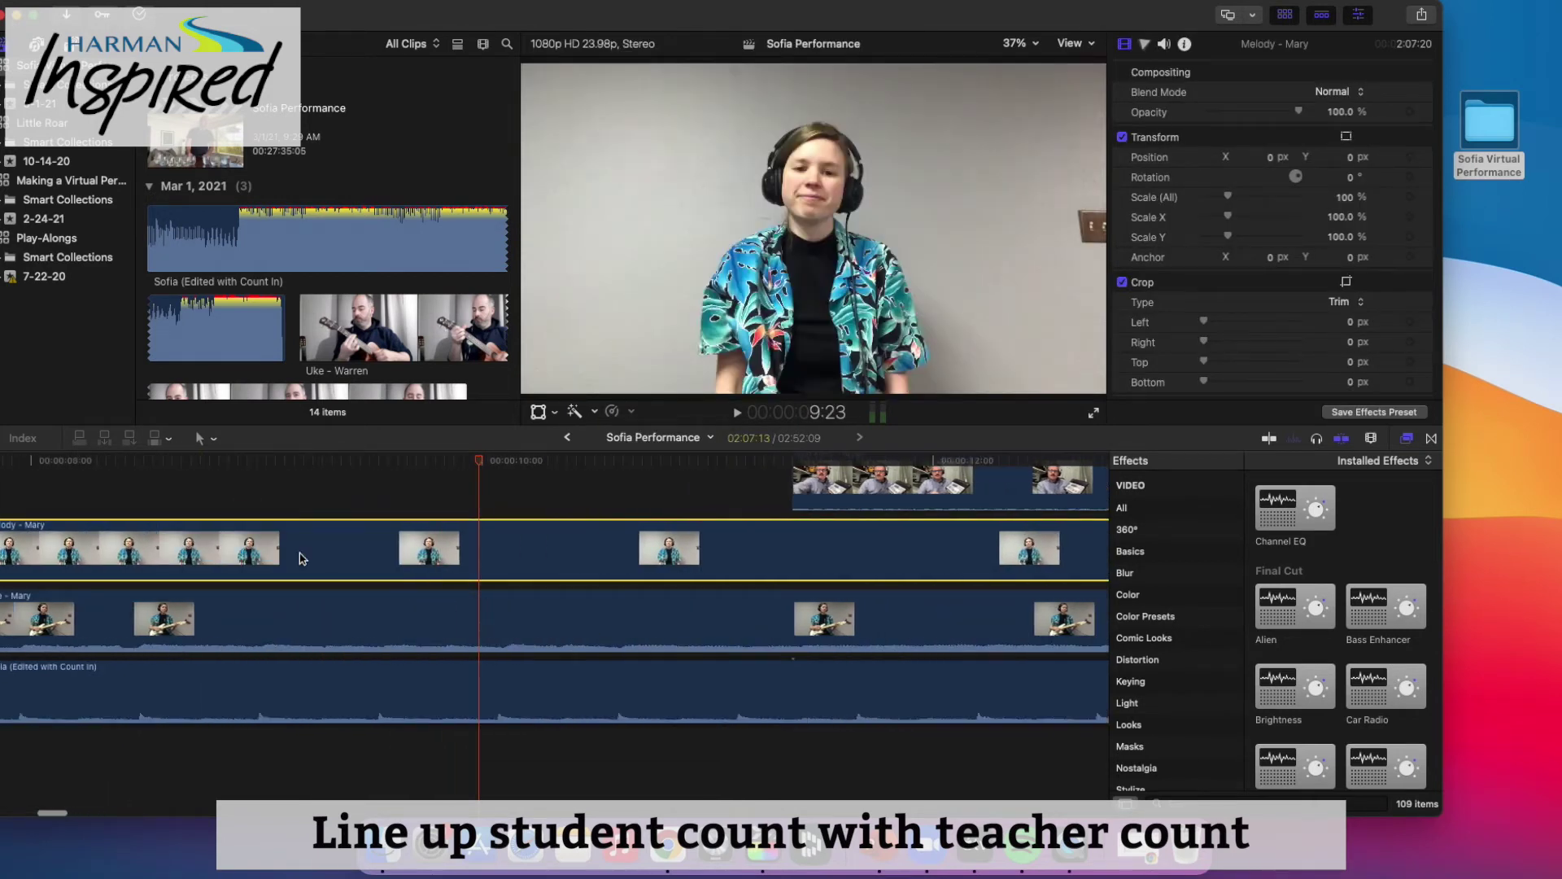
scroll(300, 557, "left", 5)
left_click_drag(327, 460, 308, 458)
left_click_drag(354, 565, 359, 580)
key("space")
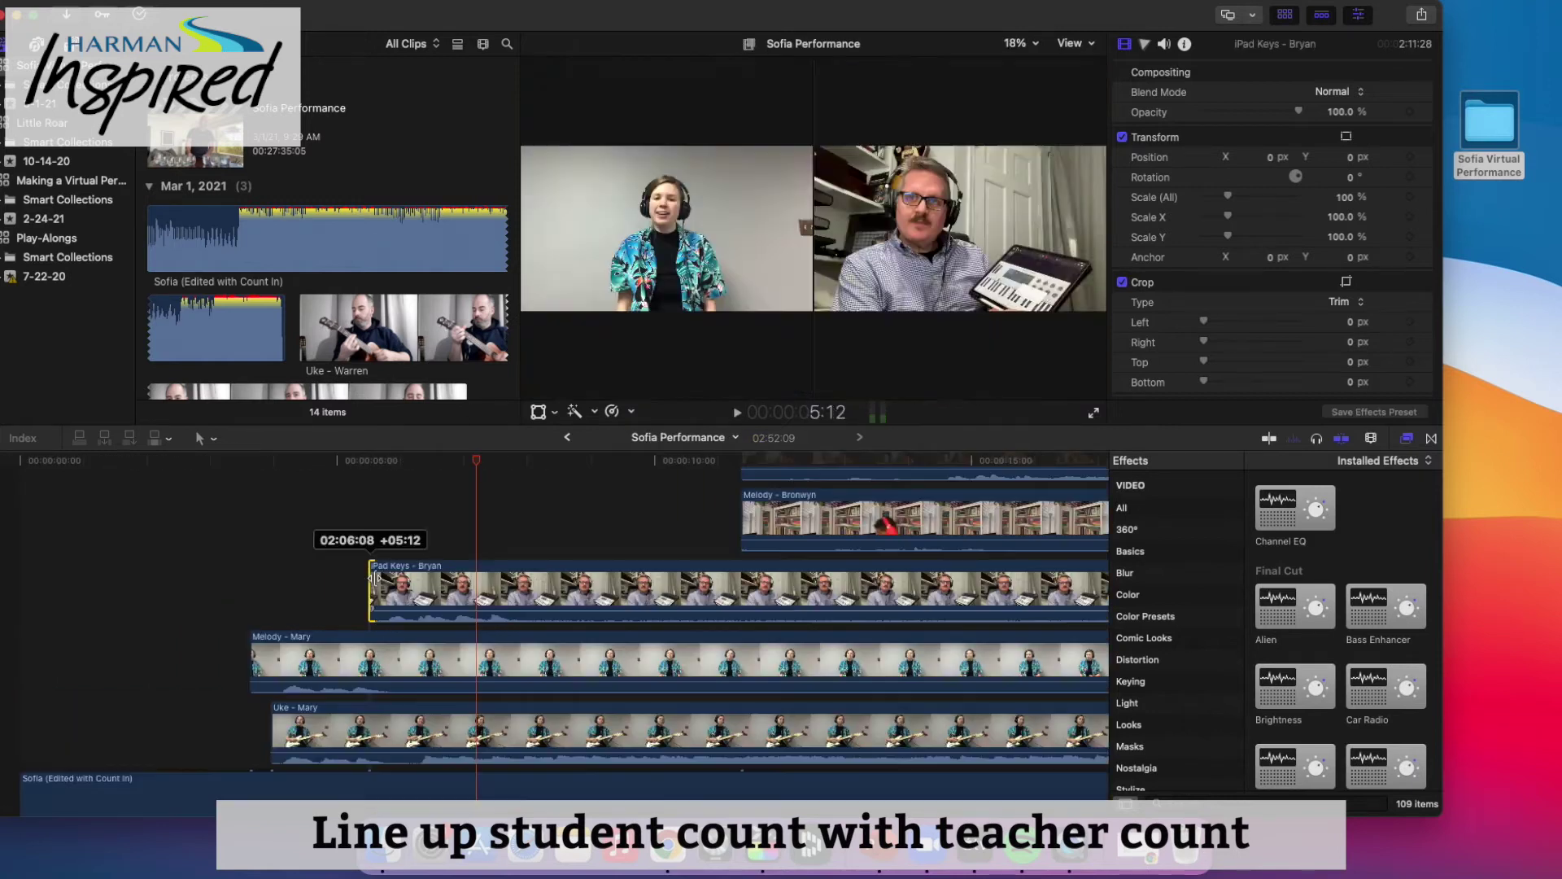
Step: Trim about 5:12 off the start of the iPad Keys clip and move it earlier toward the other clips' count-ins
left_click_drag(375, 577, 376, 578)
left_click_drag(457, 592, 315, 567)
key("super+equal")
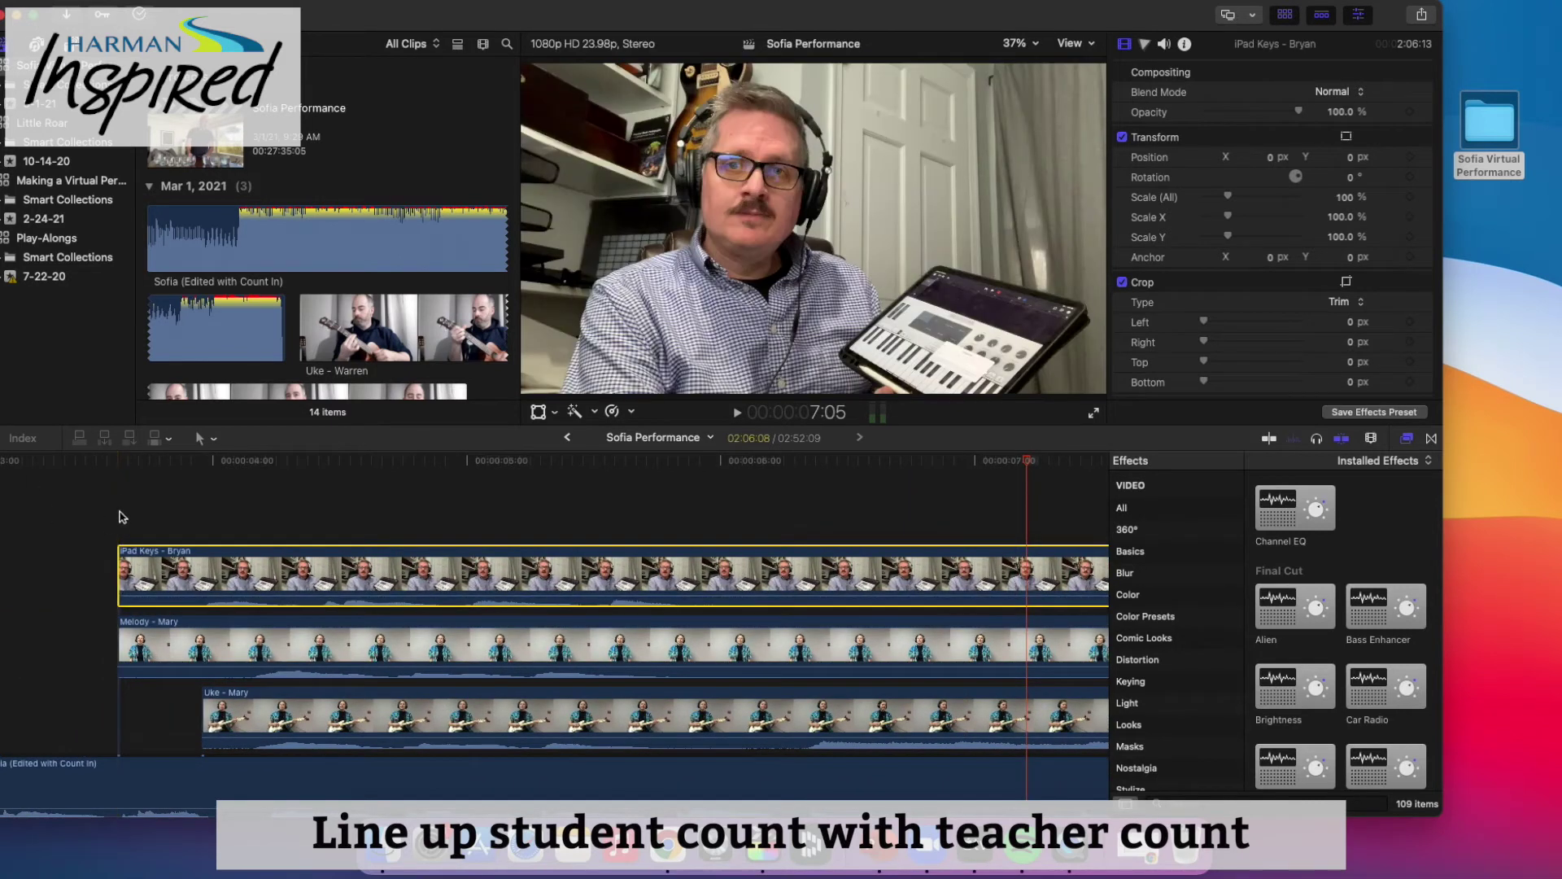
mouse_move(171, 569)
left_mouse_down()
mouse_move(271, 553)
mouse_move(171, 566)
left_mouse_up()
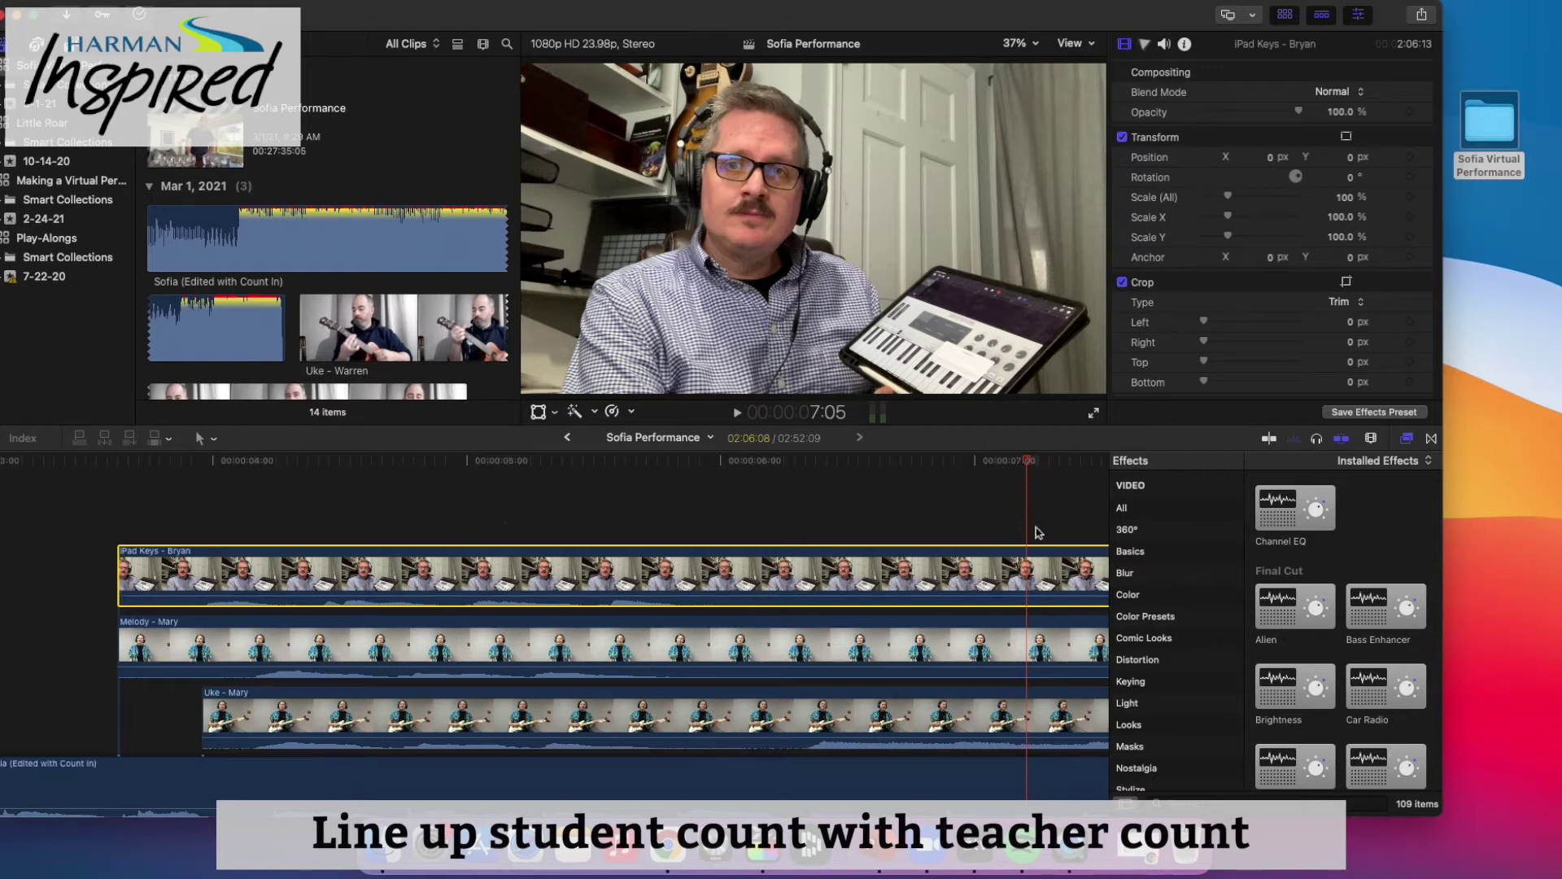
Step: Turn off snapping and shift the iPad Keys clip slightly later to match the count, checking it by playback
left_click(1341, 439)
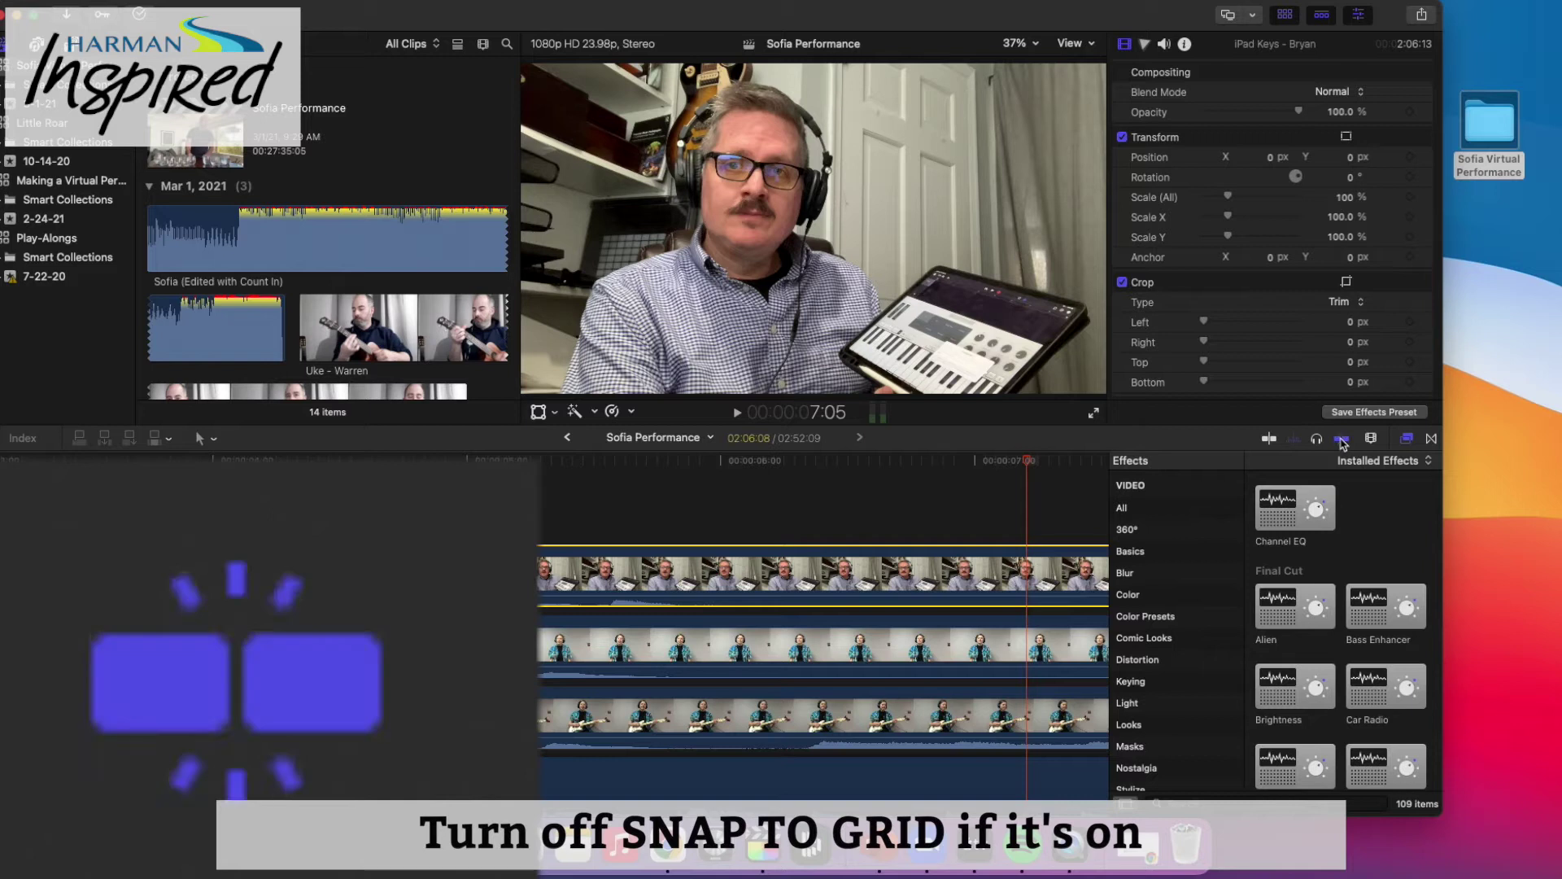
left_click_drag(157, 554, 234, 551)
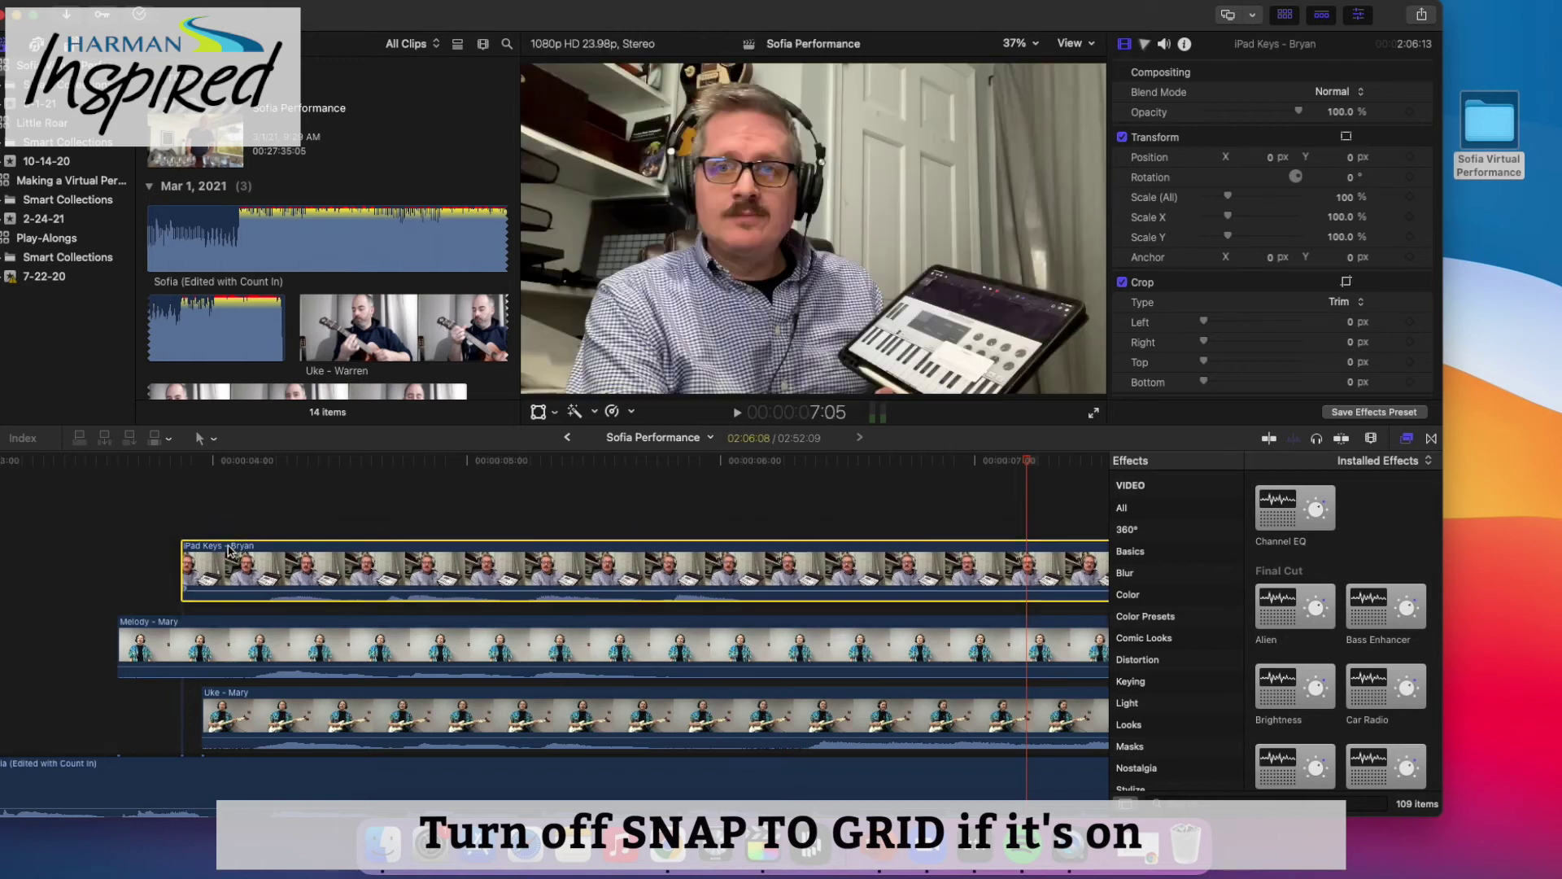
key("j")
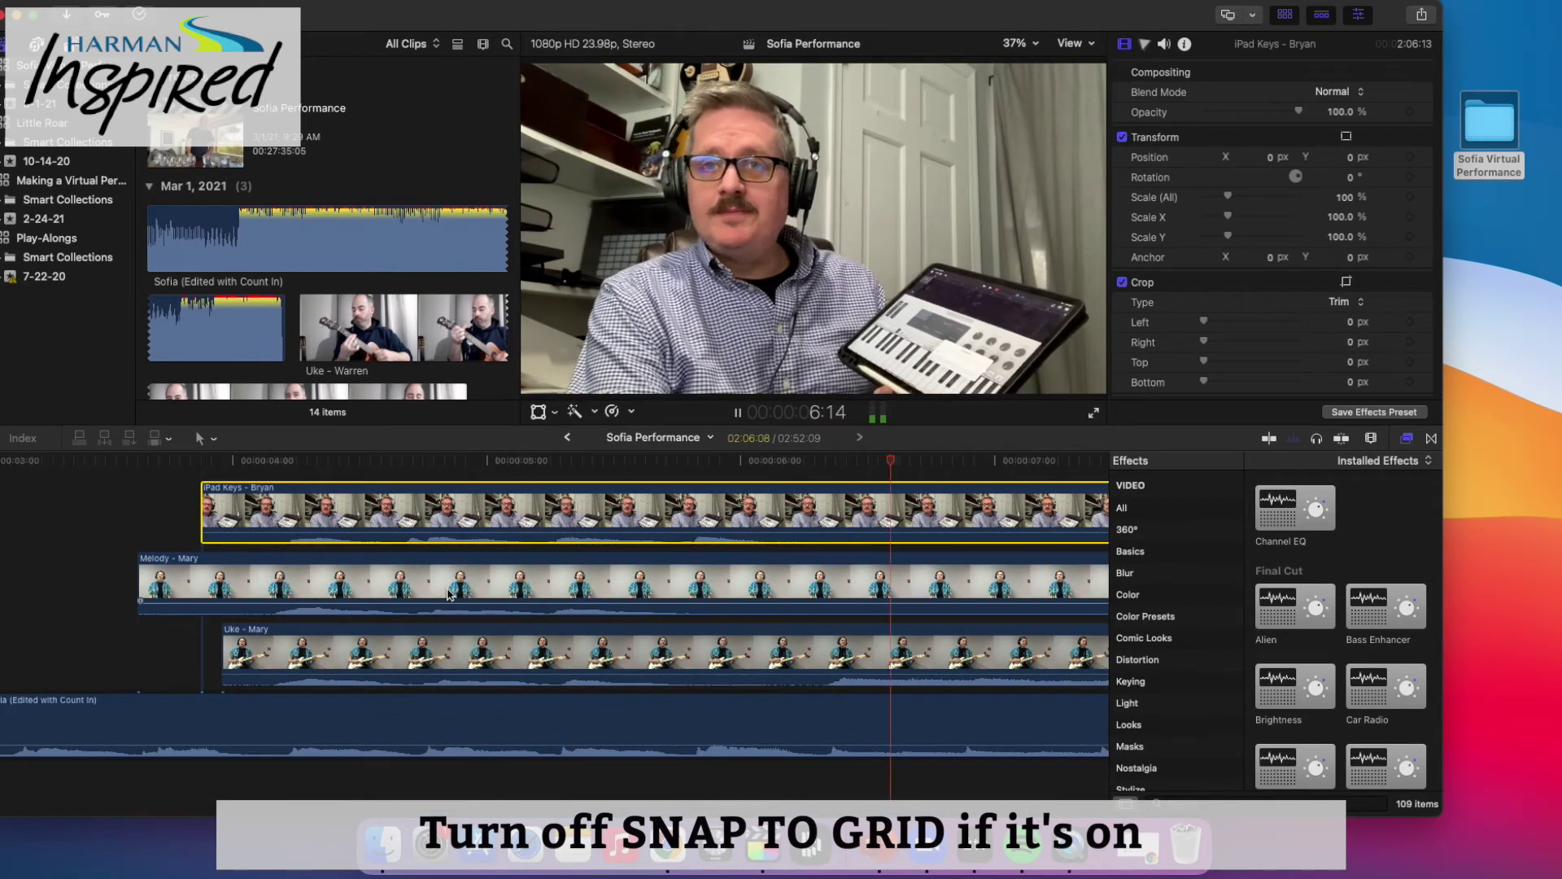
key("space")
Step: Disable the lower melody and ukulele clips and play the iPad Keys clip against the Sofia track from just before its start
scroll(448, 594, "left", 3)
scroll(448, 593, "up", 3)
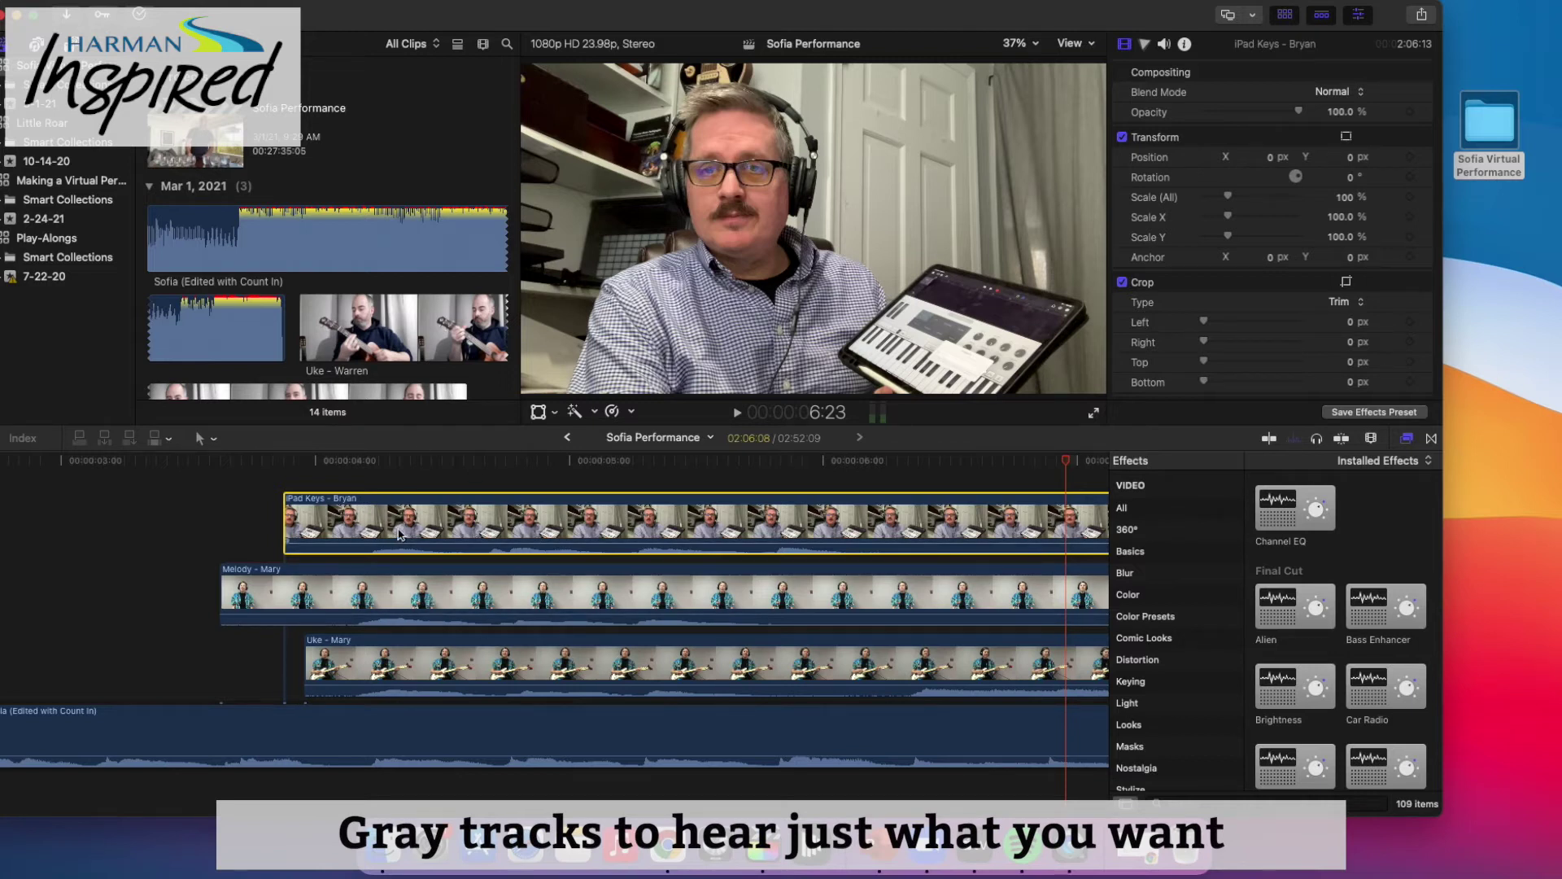
left_click(395, 736)
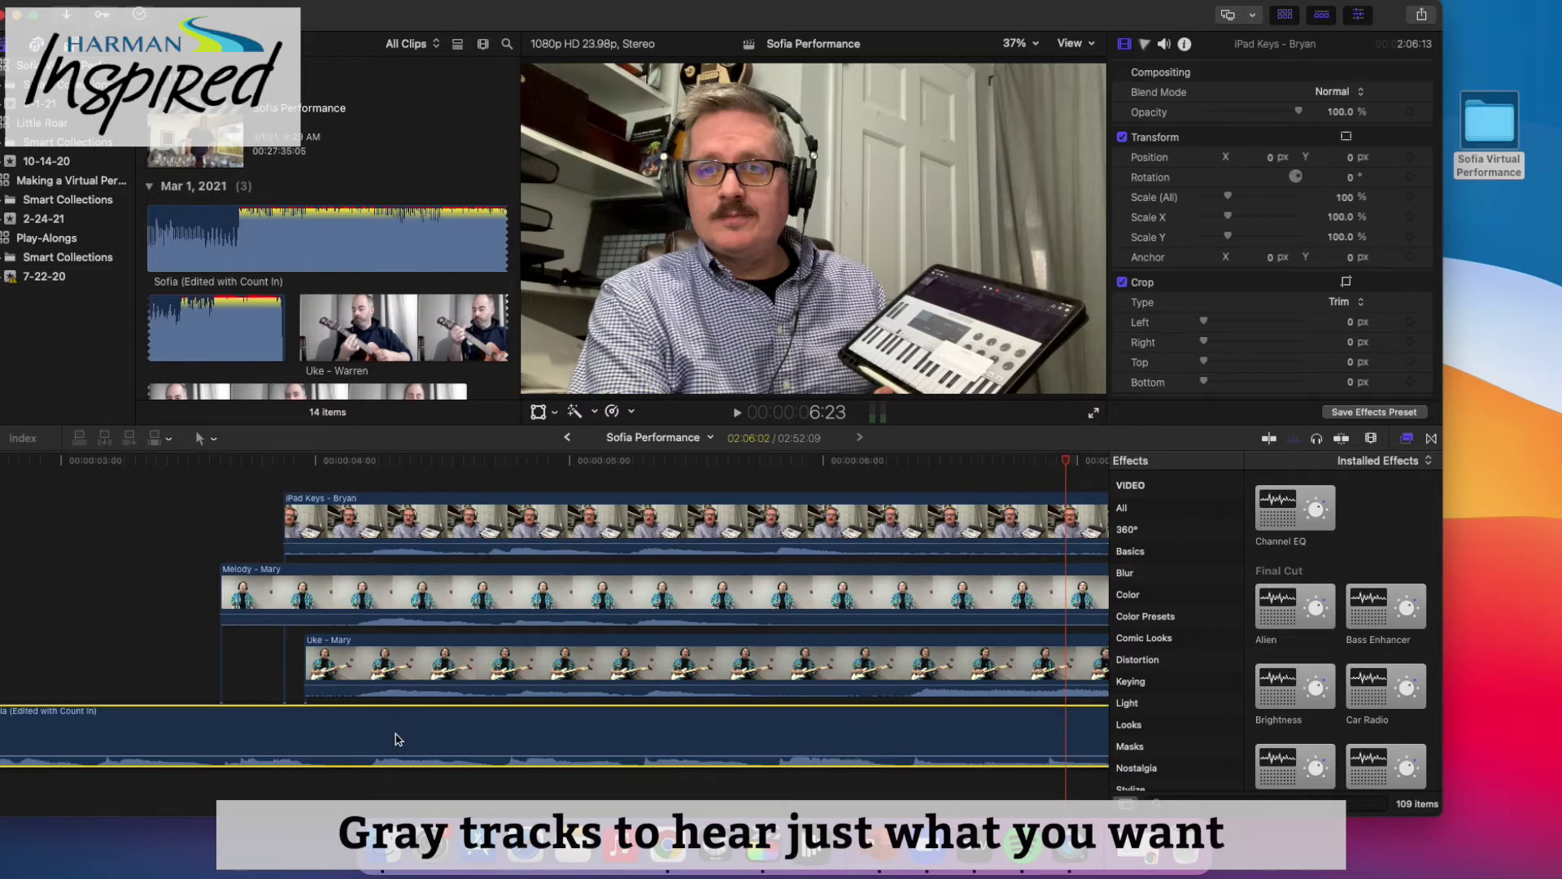
left_click(442, 589)
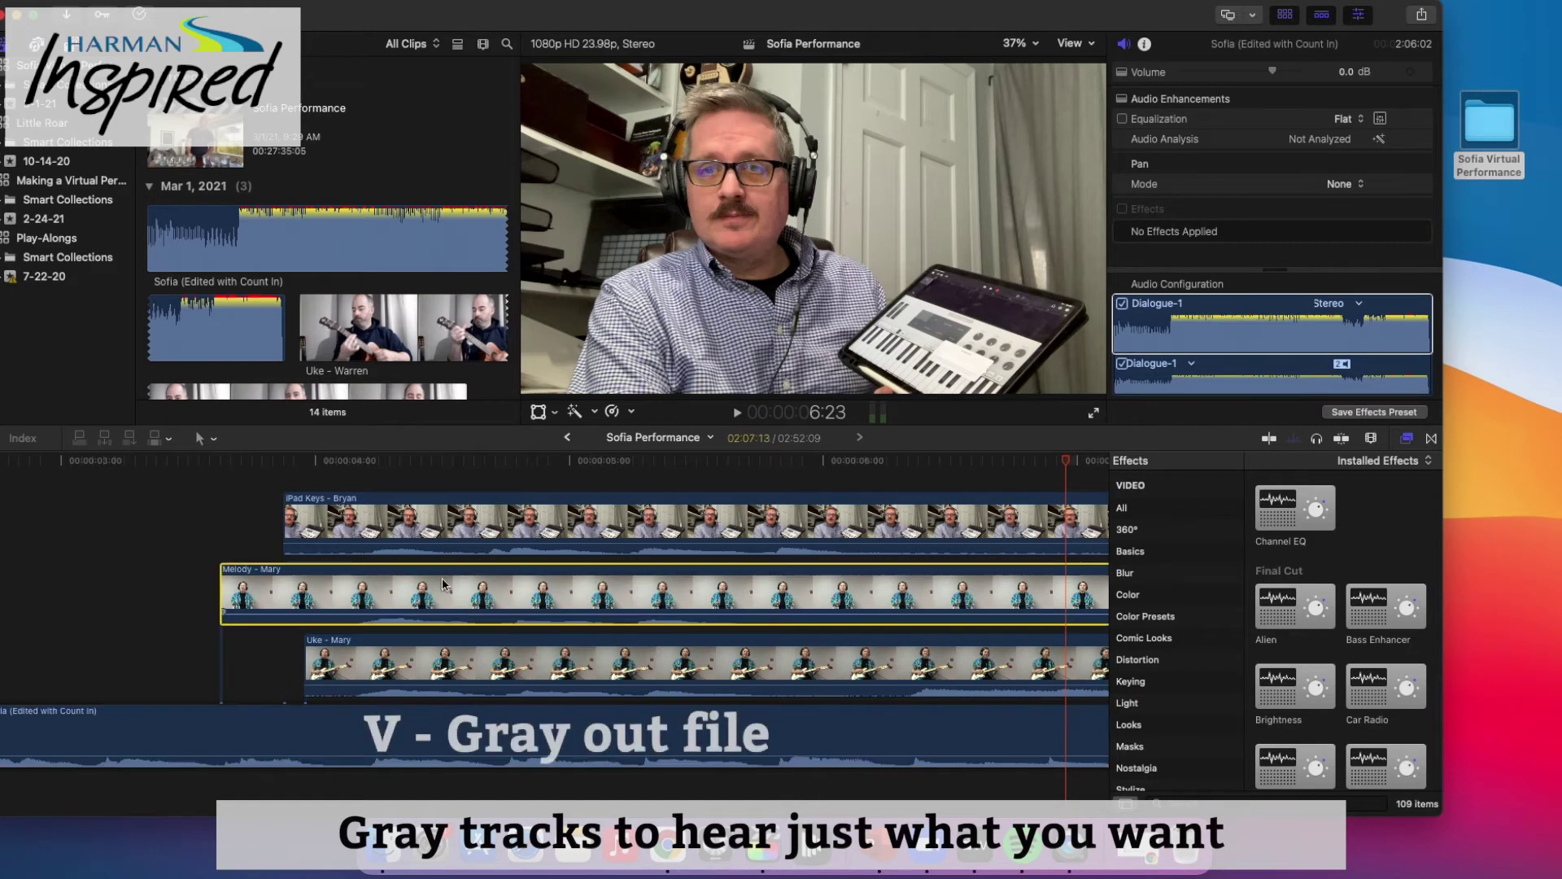
key("v")
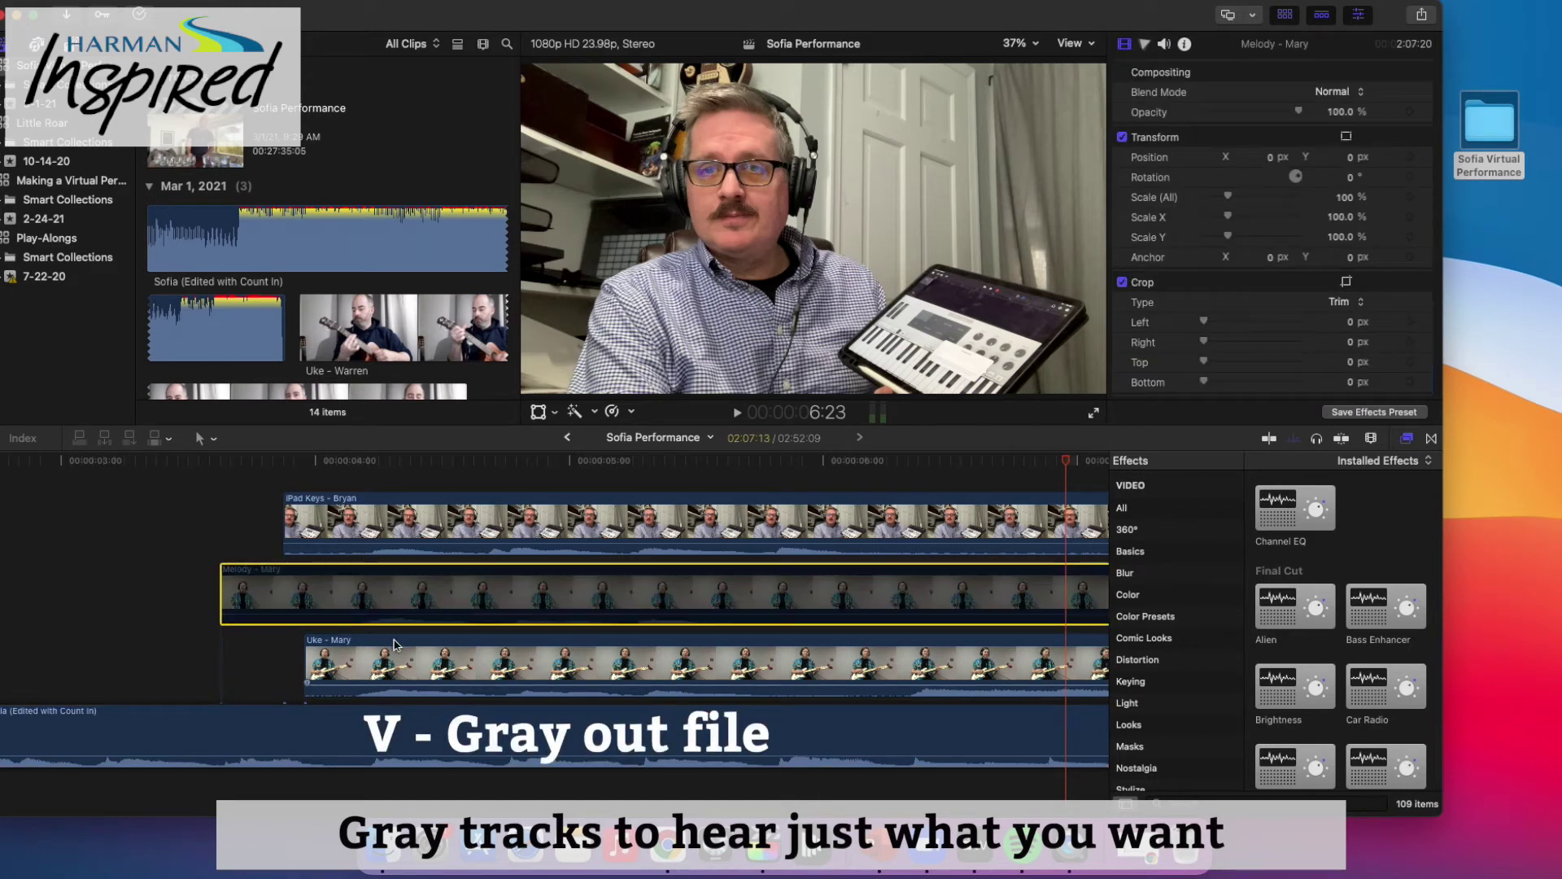
left_click(394, 644)
key("v")
left_click(270, 462)
key("space")
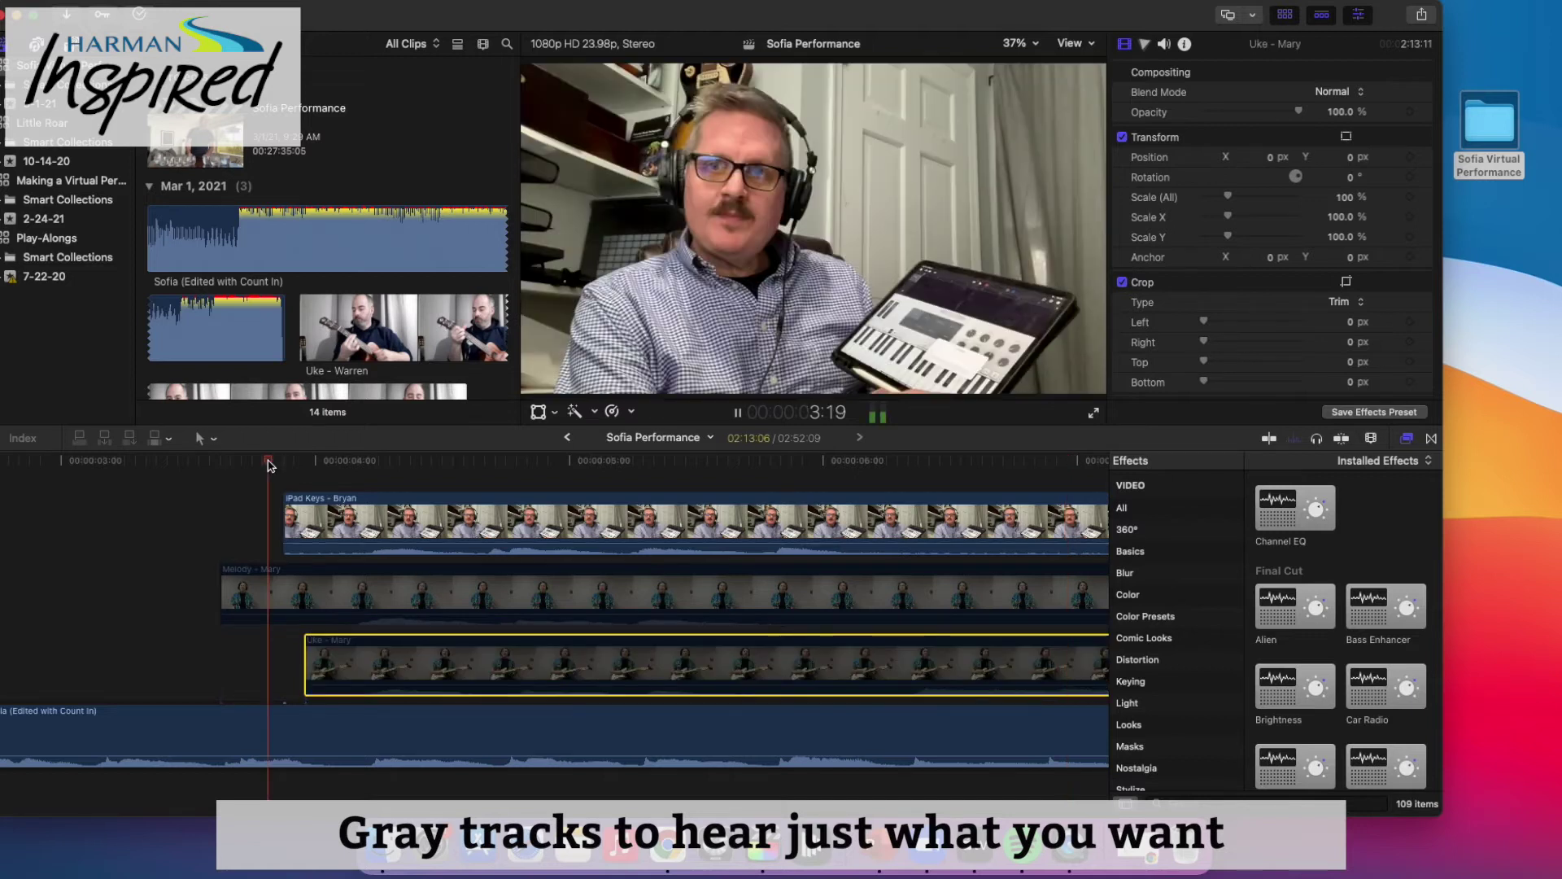
key("space")
Step: Re-enable the disabled melody and ukulele clips and select the iPad Keys clip
left_click(416, 586)
key("v")
left_click(397, 686)
key("v")
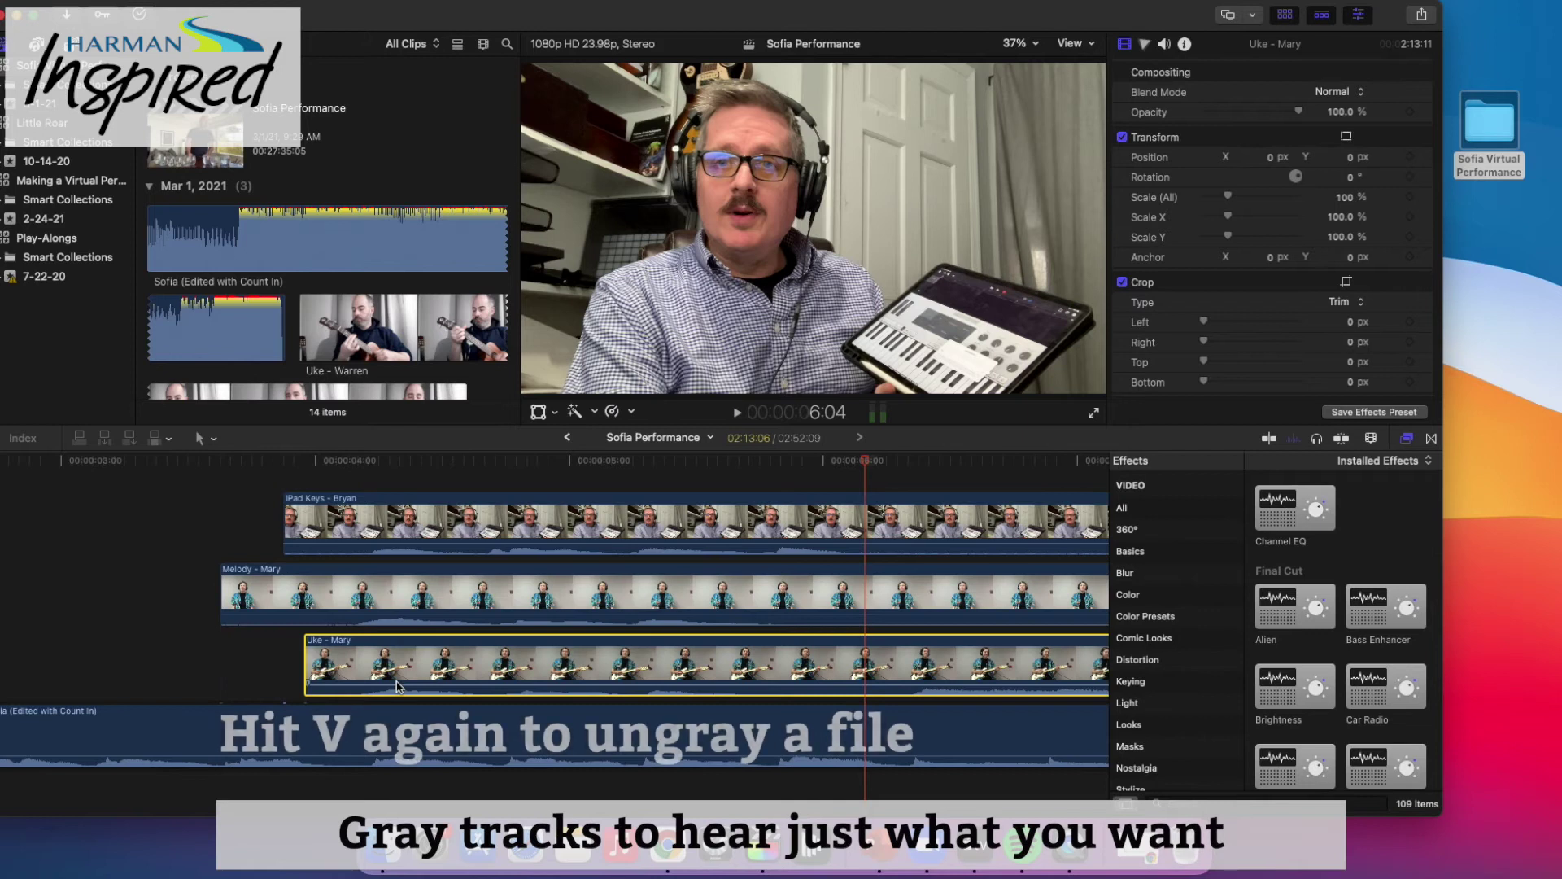
left_click(392, 526)
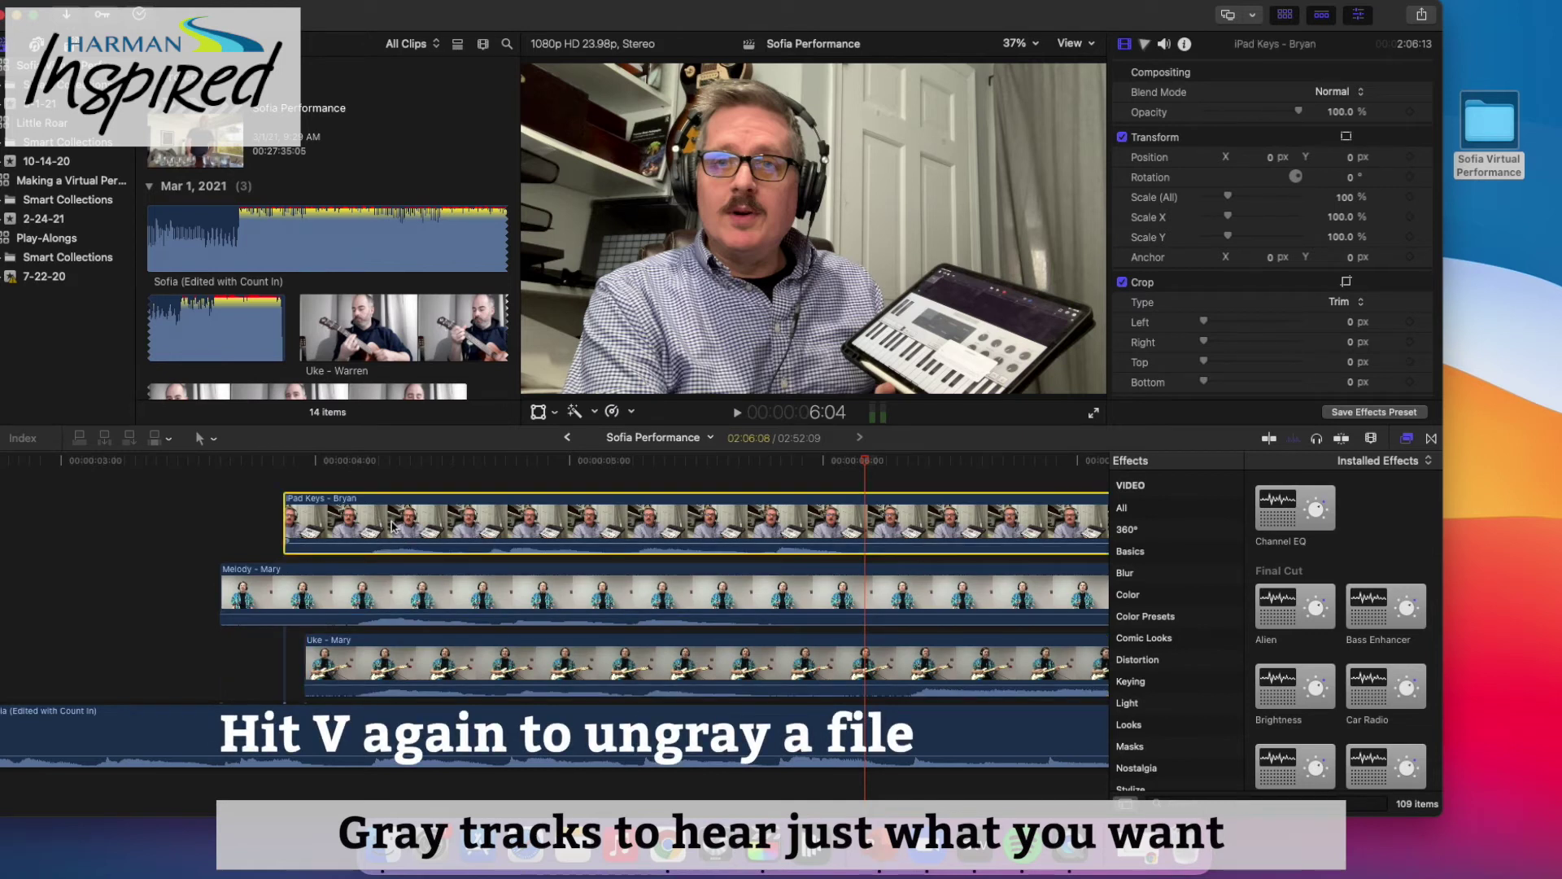
Step: Nudge the iPad Keys clip frame by frame later and earlier against the other clips' count-in waveforms
key("period")
key("period")
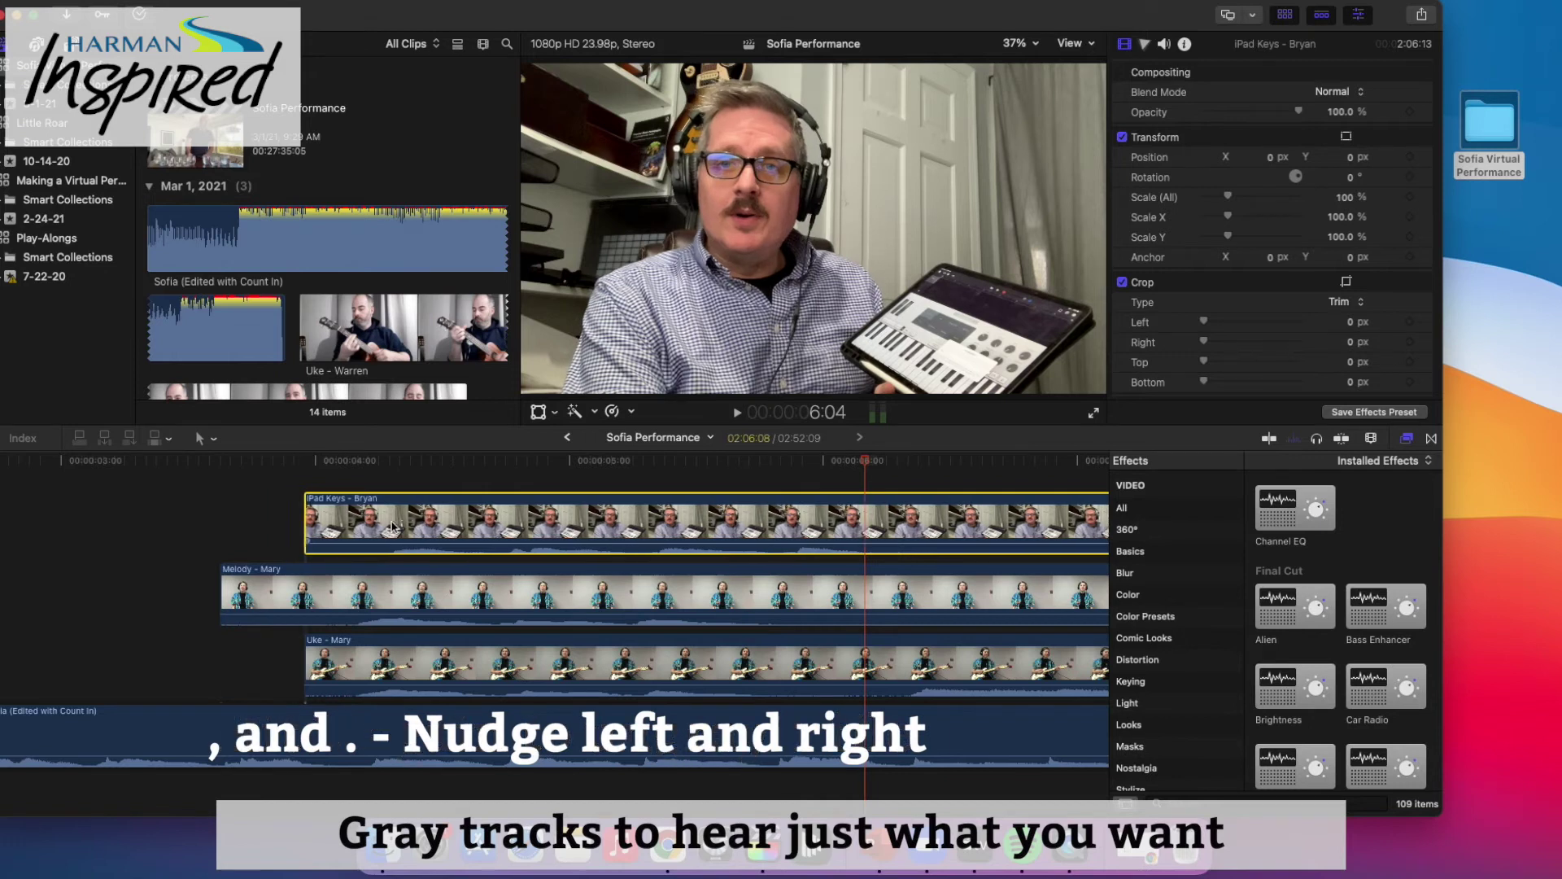
key("period")
key("period")
key("period")
key("comma")
key("comma")
key("comma")
key("comma")
key("comma")
key("comma")
key("comma")
key("period")
key("period")
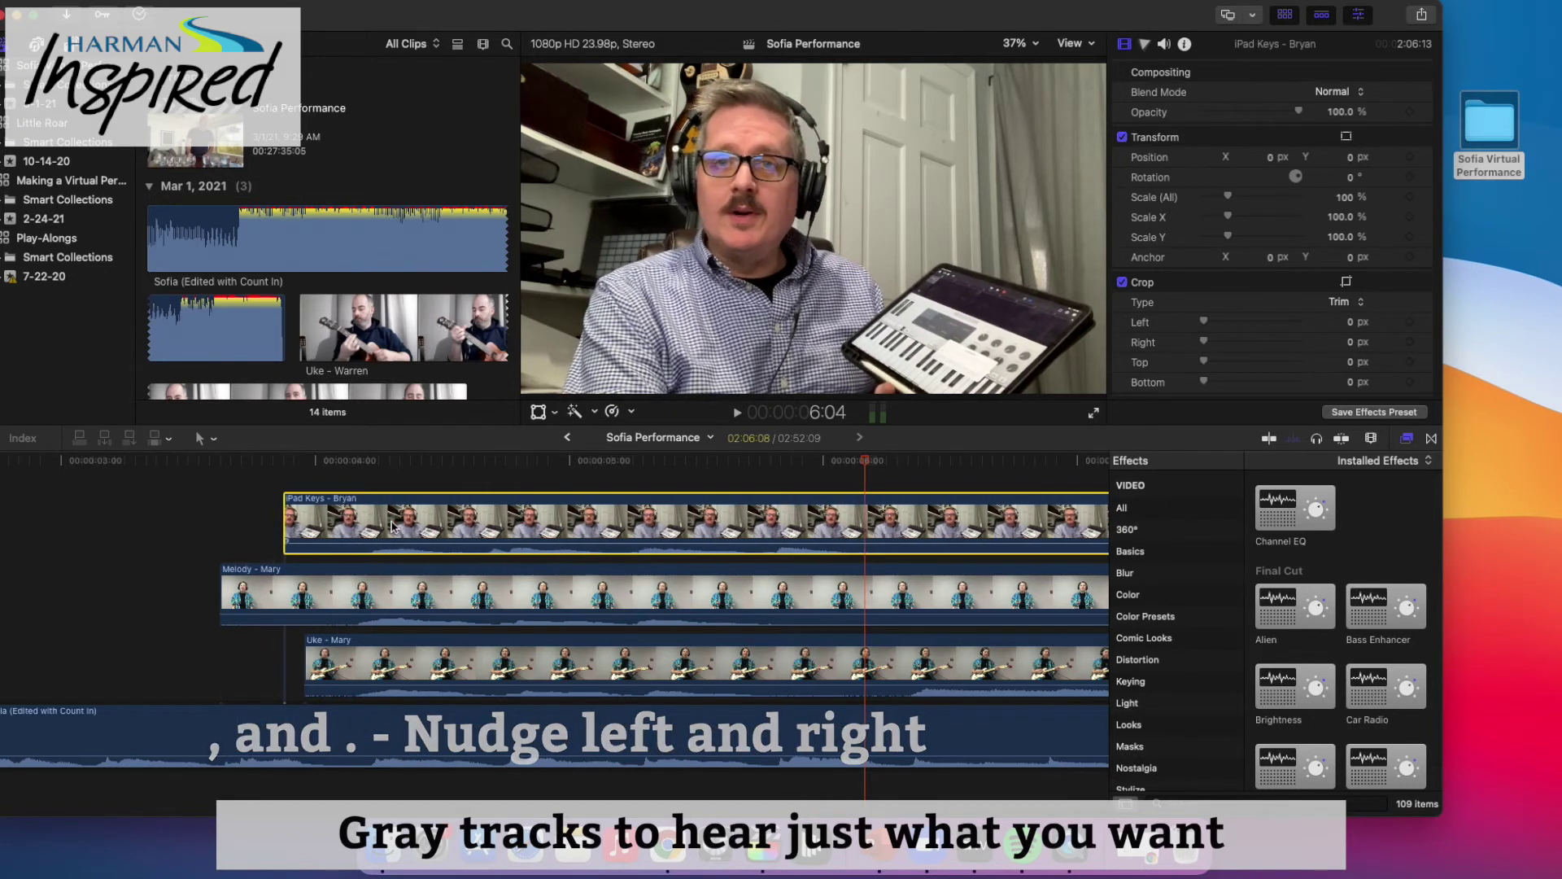
Step: Try the iPad Keys clip one and two frames earlier, playing each position, then nudge it two frames later and replay the count-in
key("comma")
key("space")
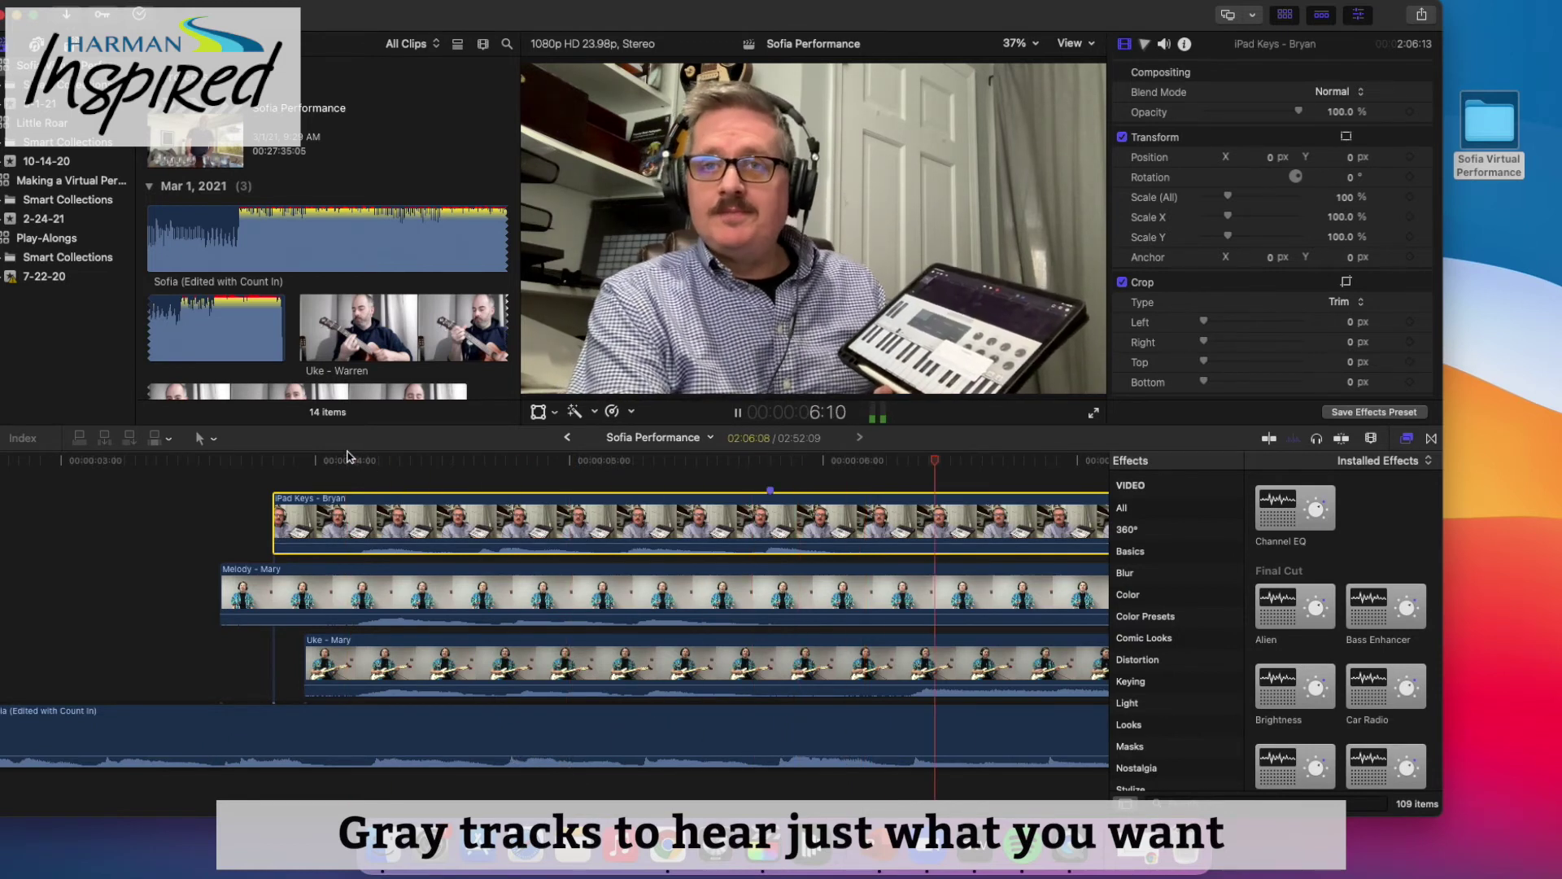
key("comma")
left_click(327, 460)
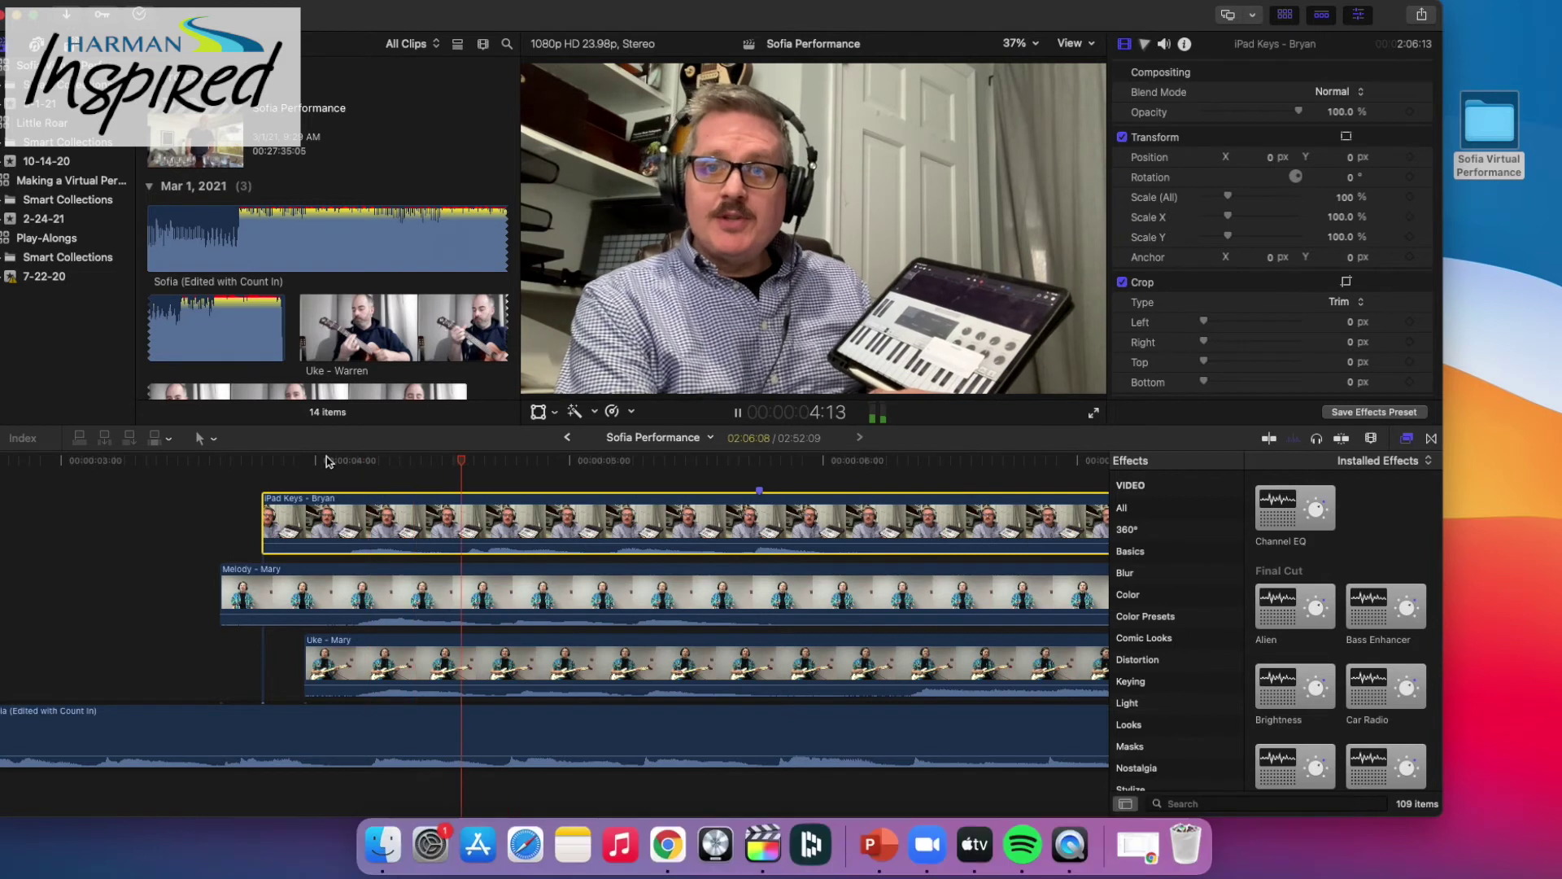
key("period")
key("period")
left_click(327, 460)
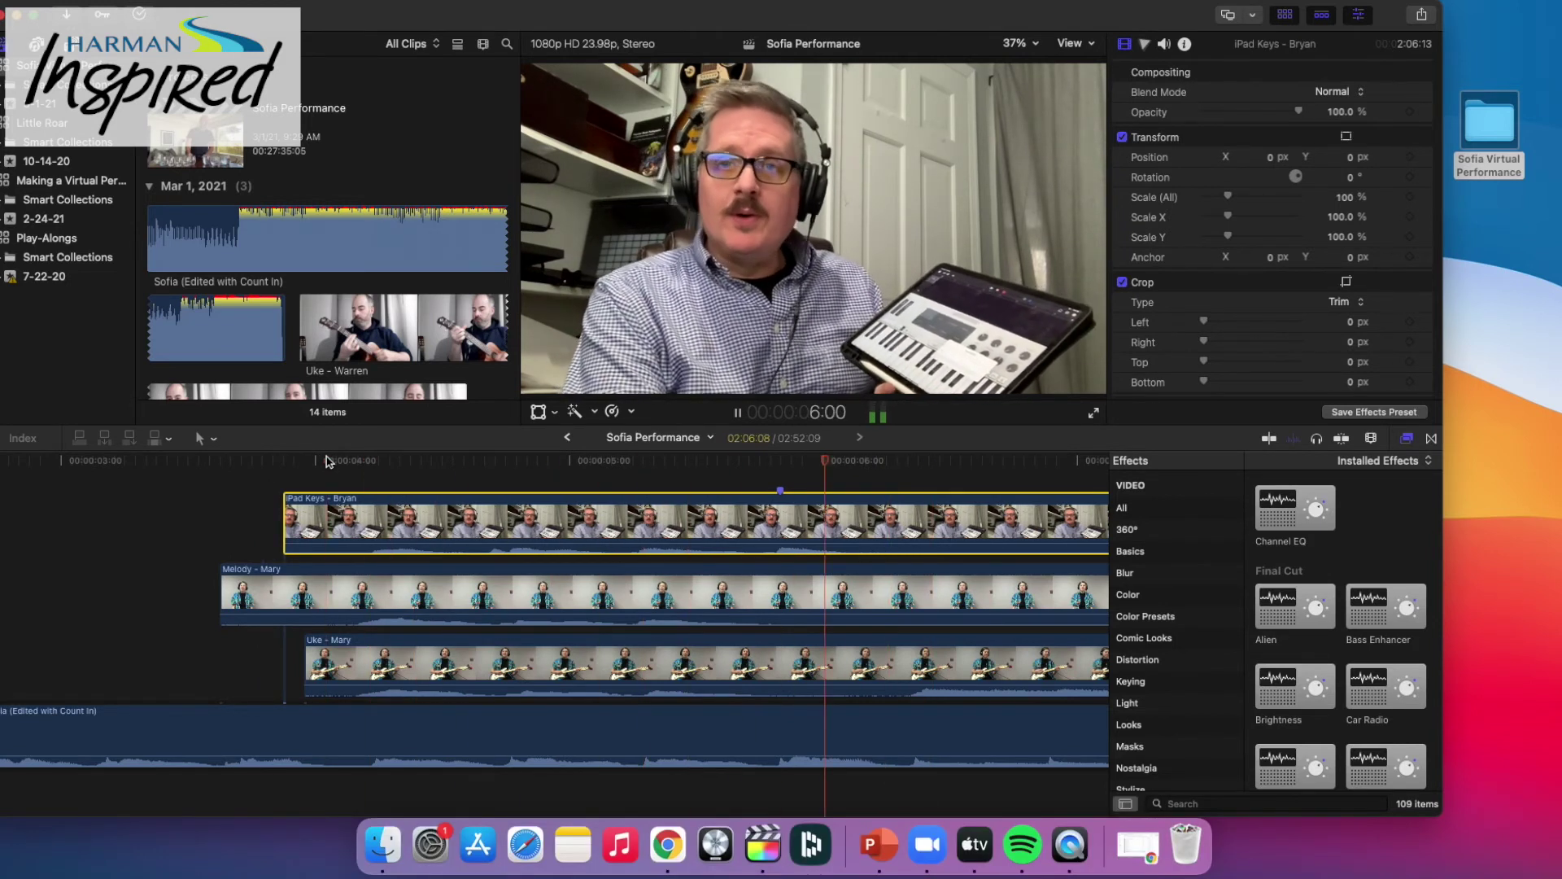
Step: Move the Melody clip above iPad Keys to the start of the timeline and trim off its opening before the count-in
key("super+minus")
key("super+minus")
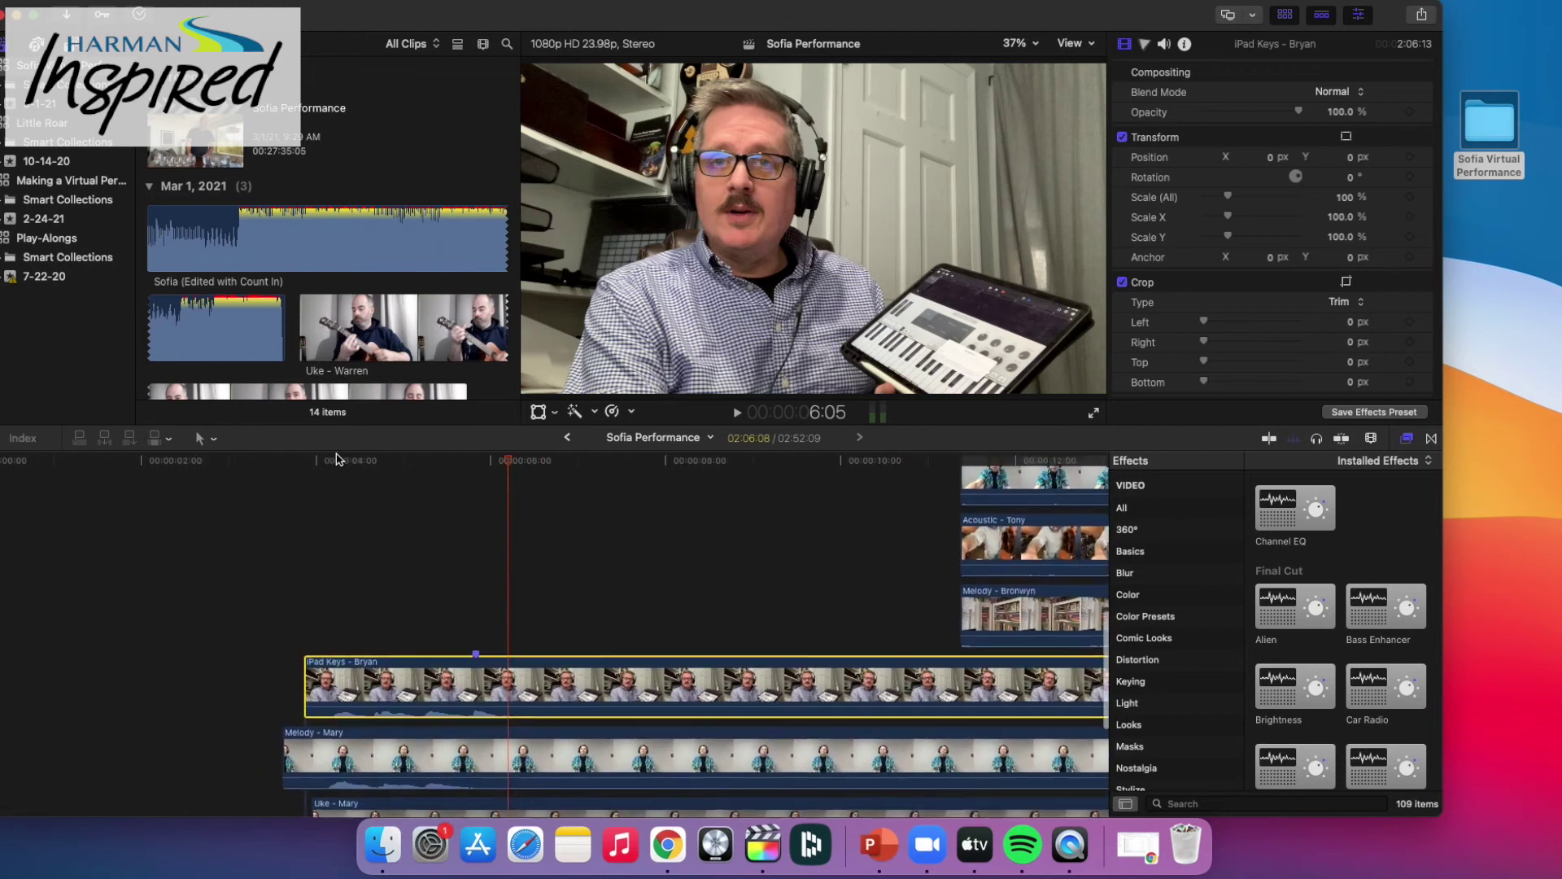
key("super+minus")
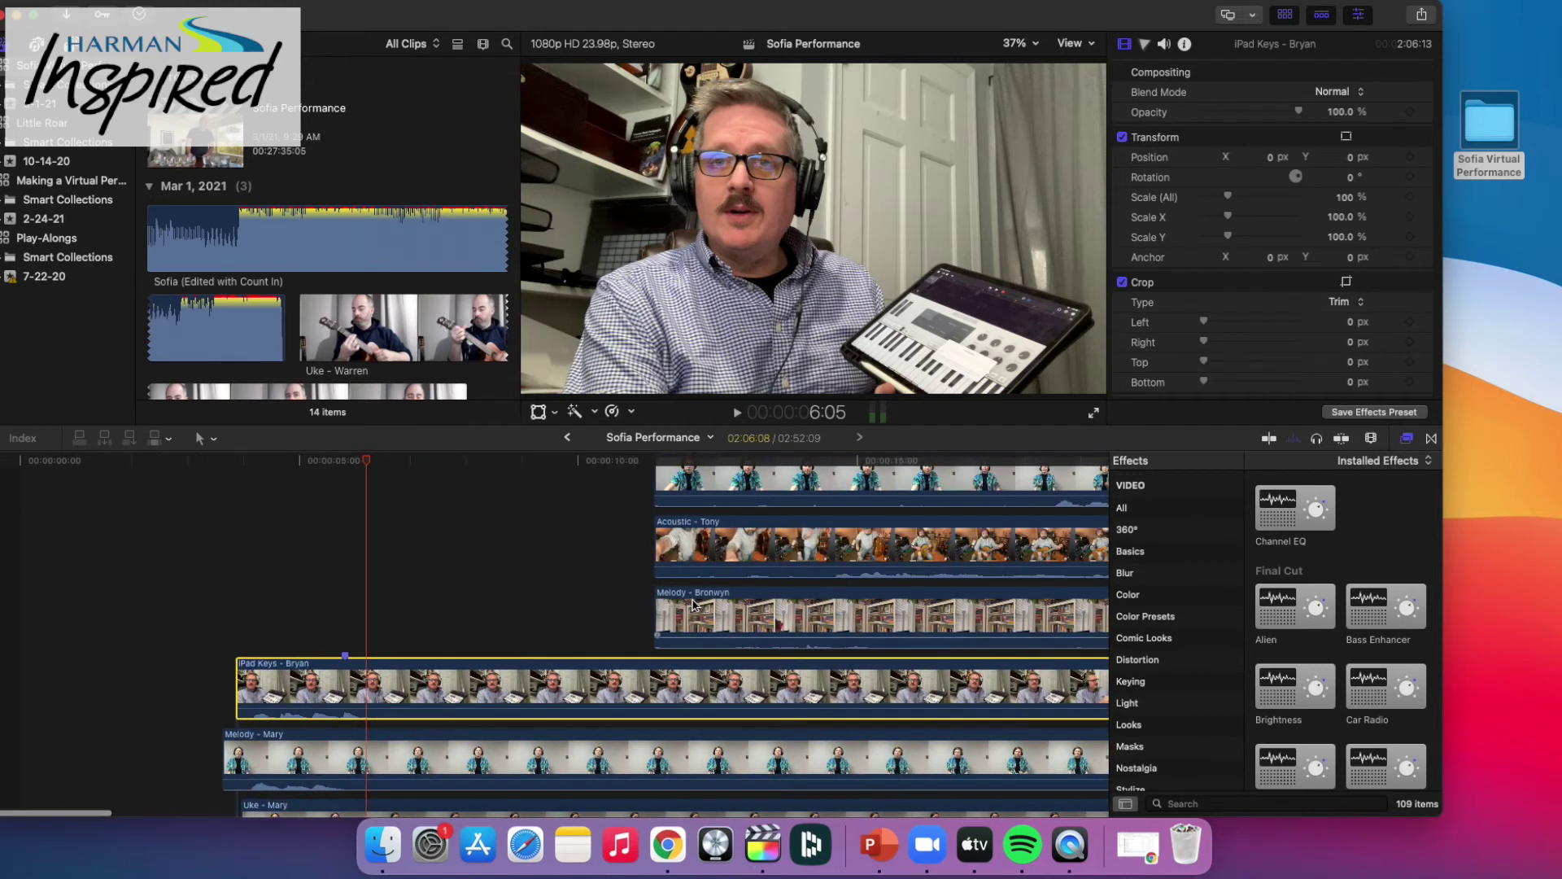
left_click_drag(810, 628, 347, 595)
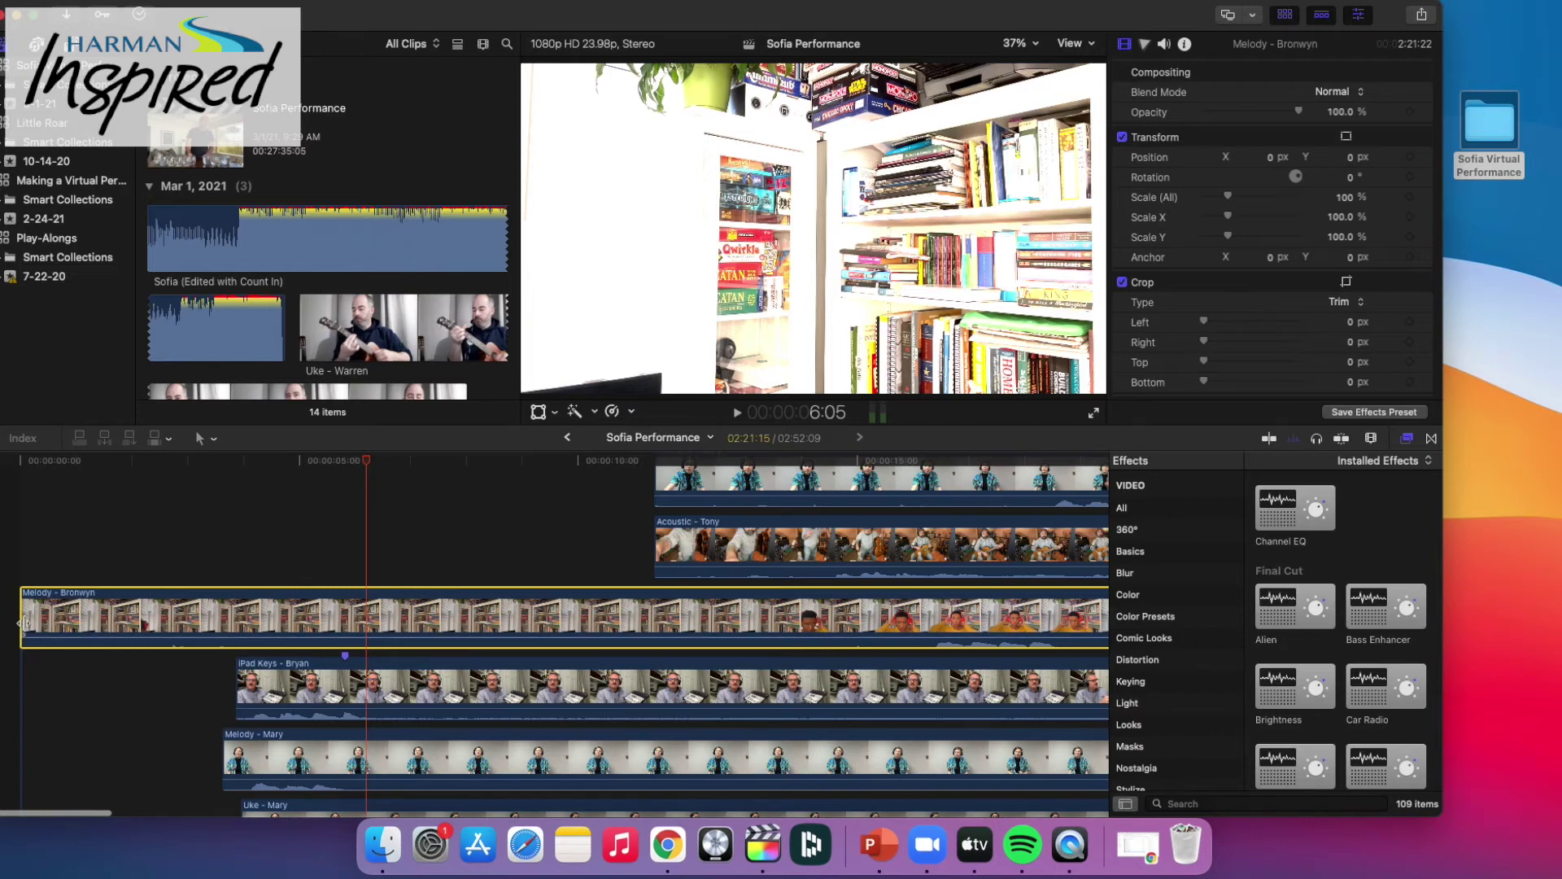
left_click_drag(25, 623, 773, 623)
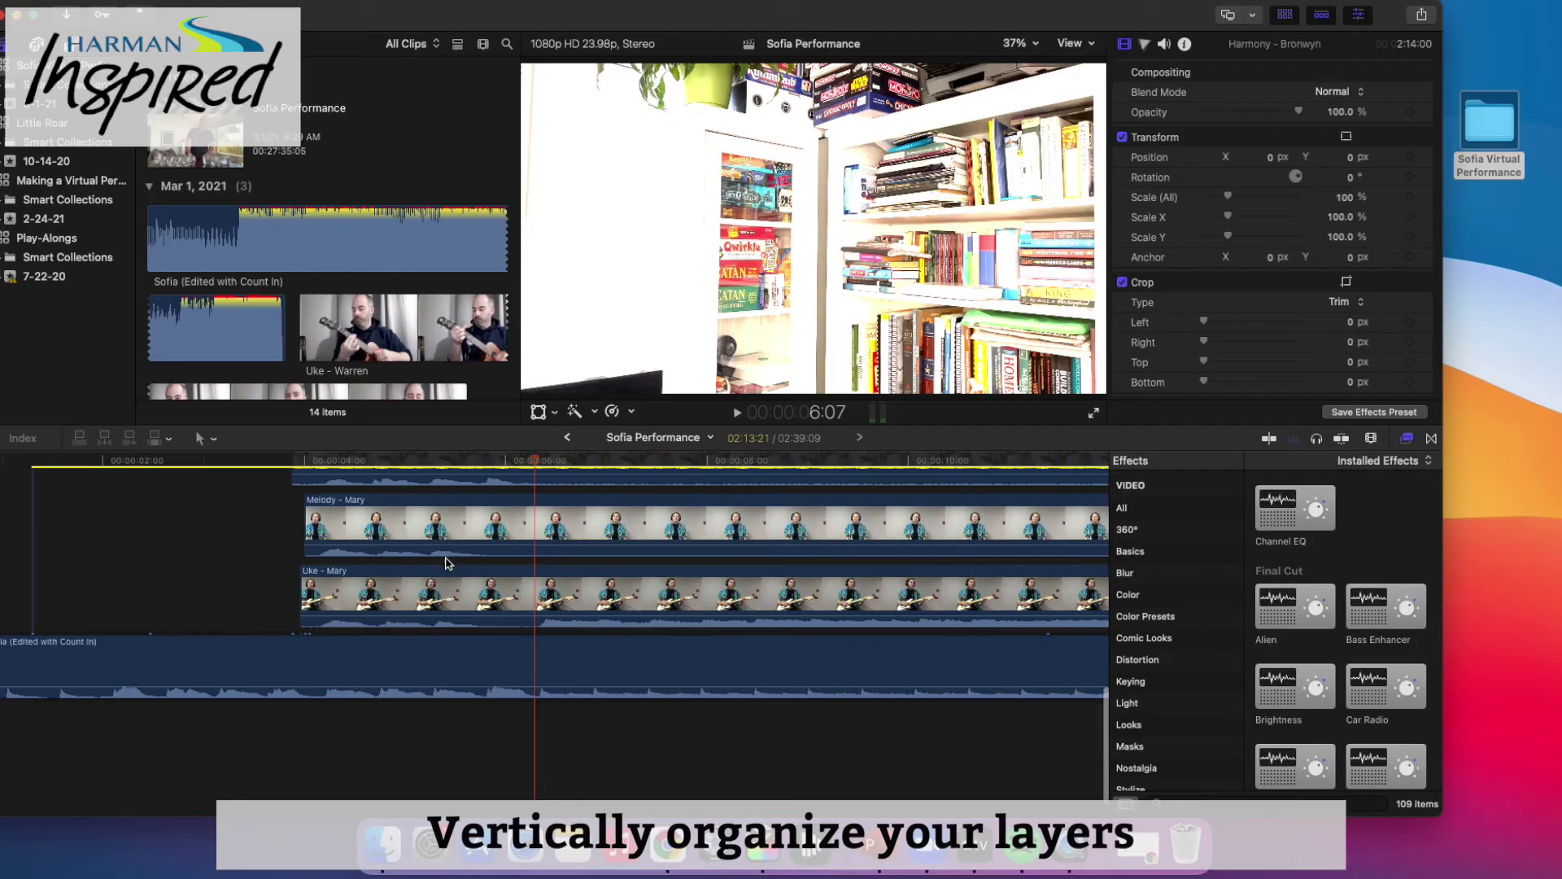
Step: Reorder the layers by placing the Harmony clip below Acoustic and the upper Melody clip below iPad Keys
scroll(446, 561, "down", 3)
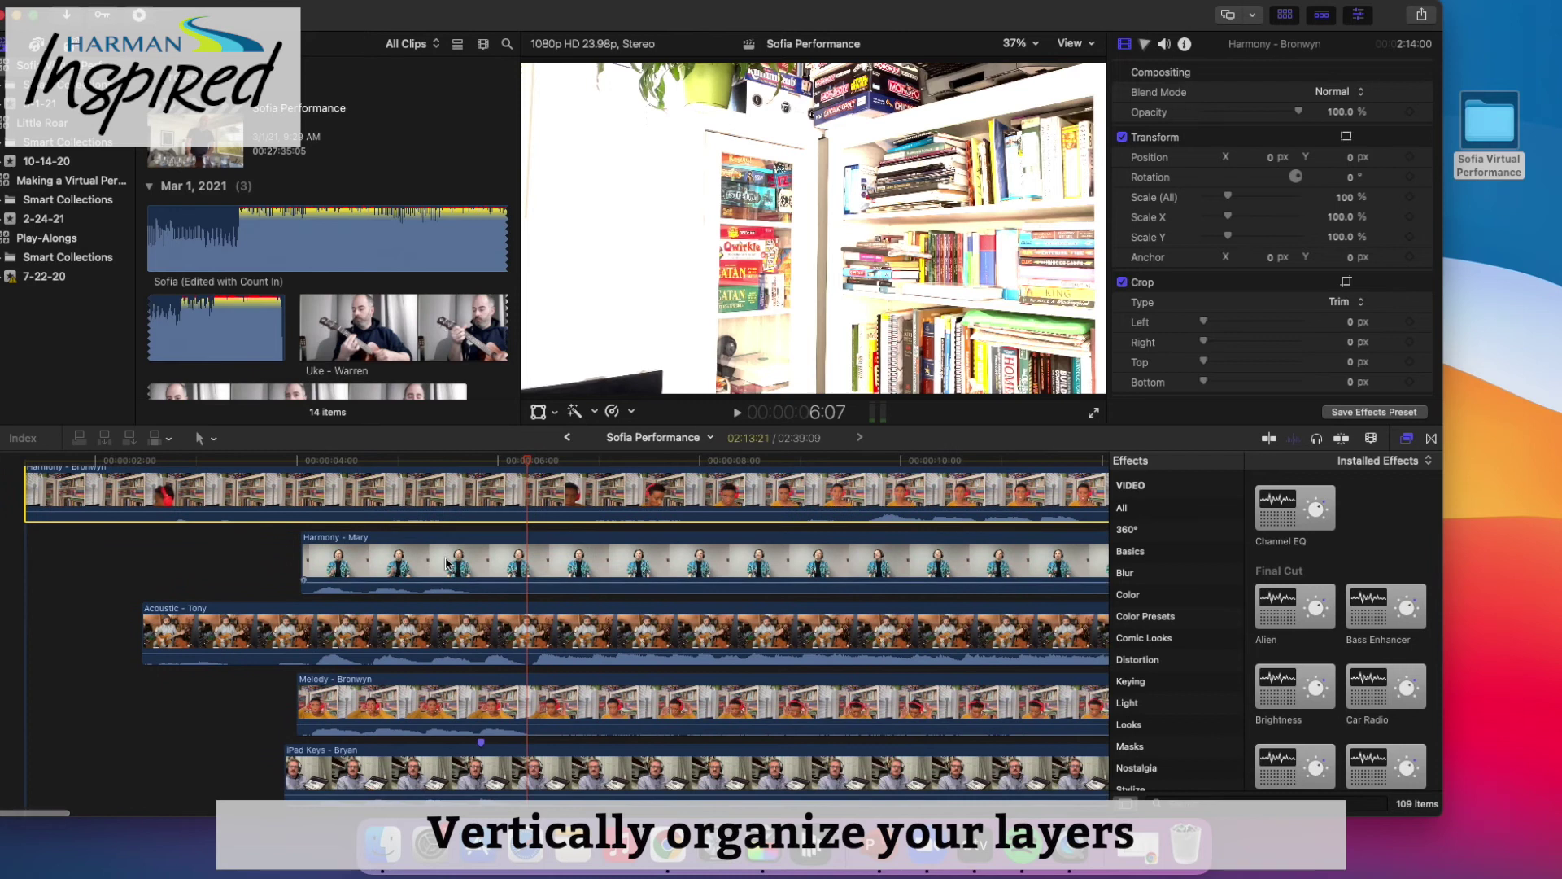
scroll(446, 561, "down", 2)
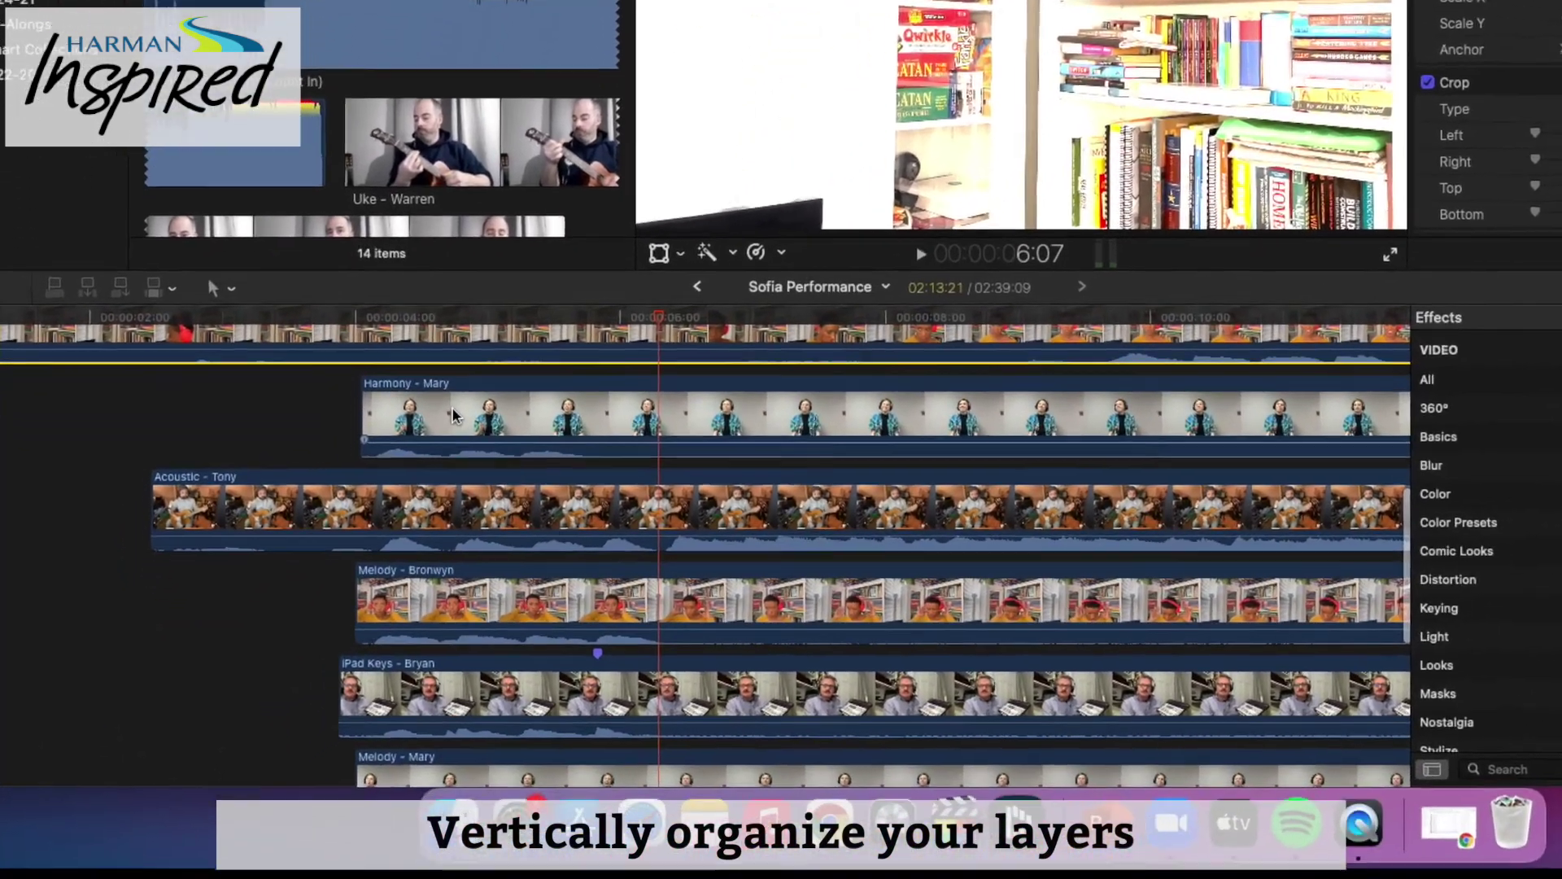
mouse_move(454, 416)
left_mouse_down()
mouse_move(468, 541)
mouse_move(472, 474)
left_mouse_up()
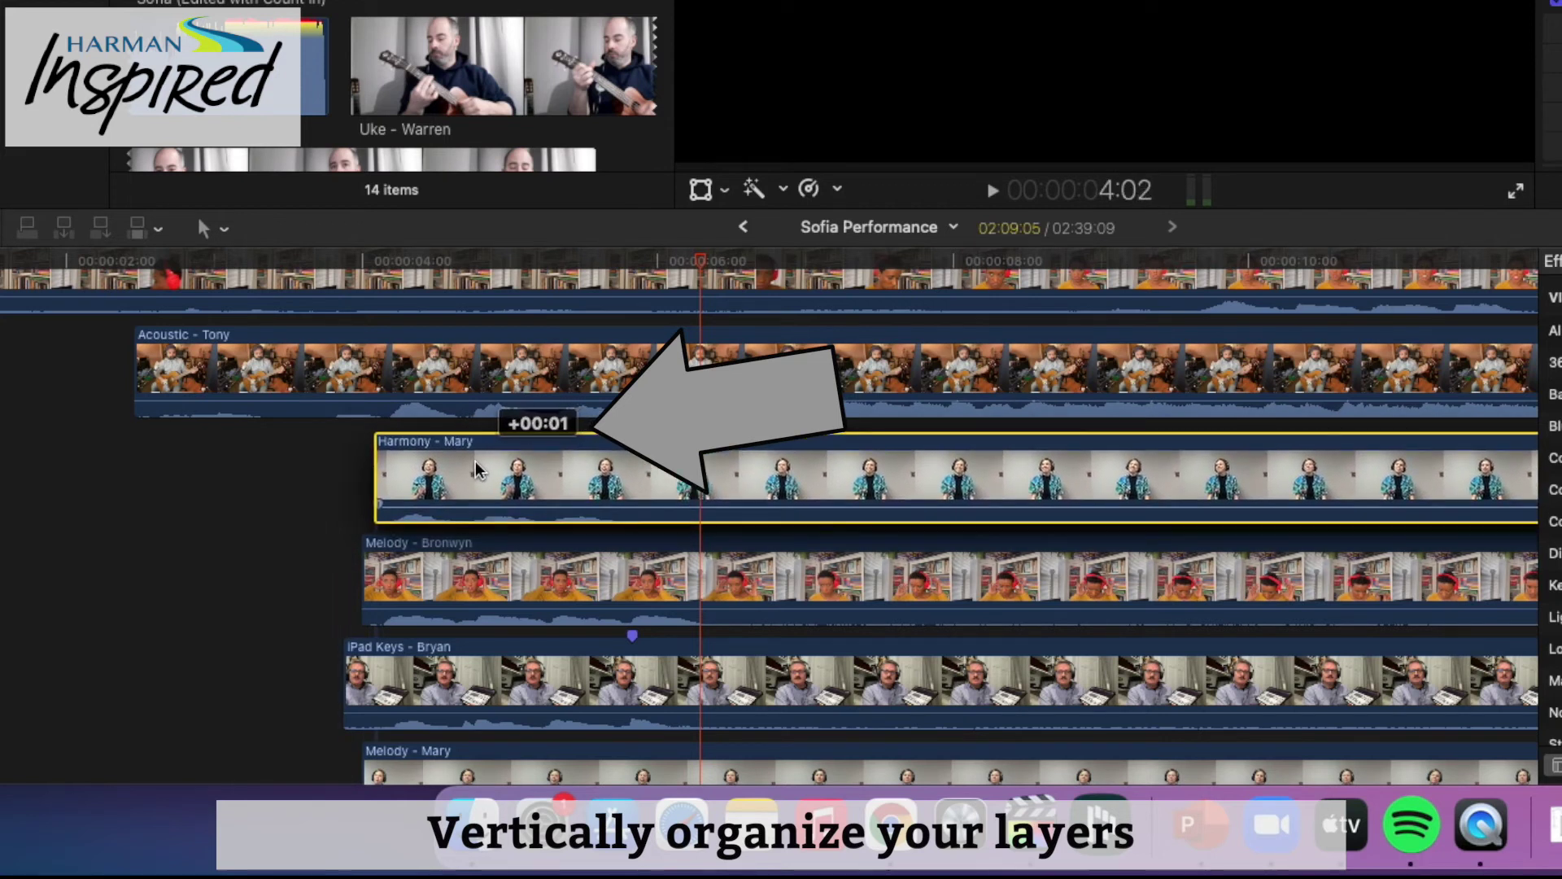
scroll(476, 470, "down", 5)
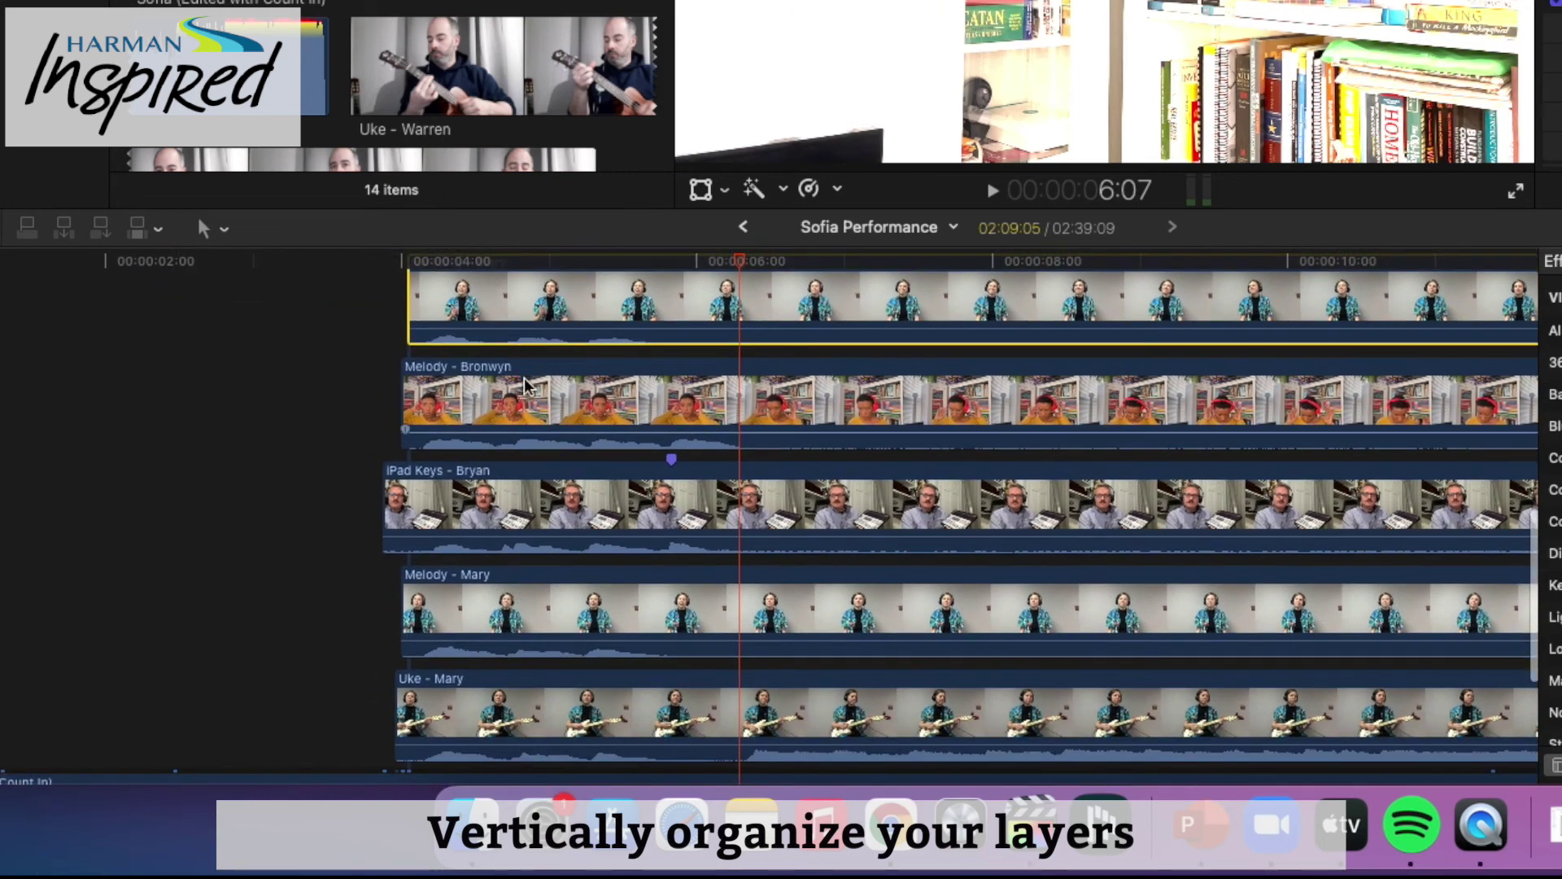
left_click_drag(463, 397, 470, 517)
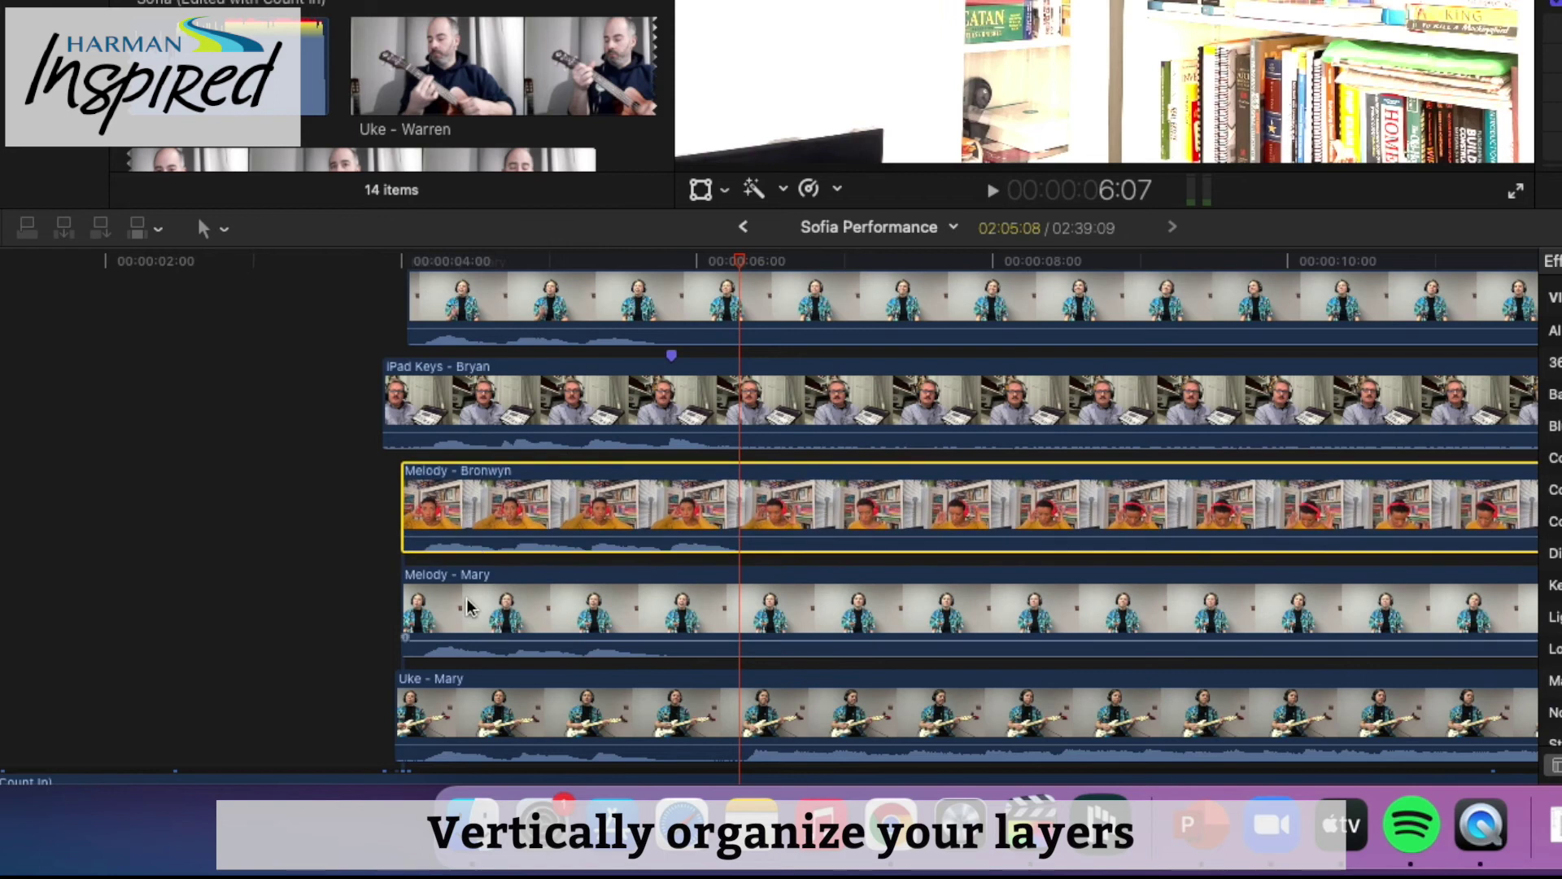
Step: Move the Uke clip up to a layer above the two Melody clips
scroll(468, 606, "up", 3)
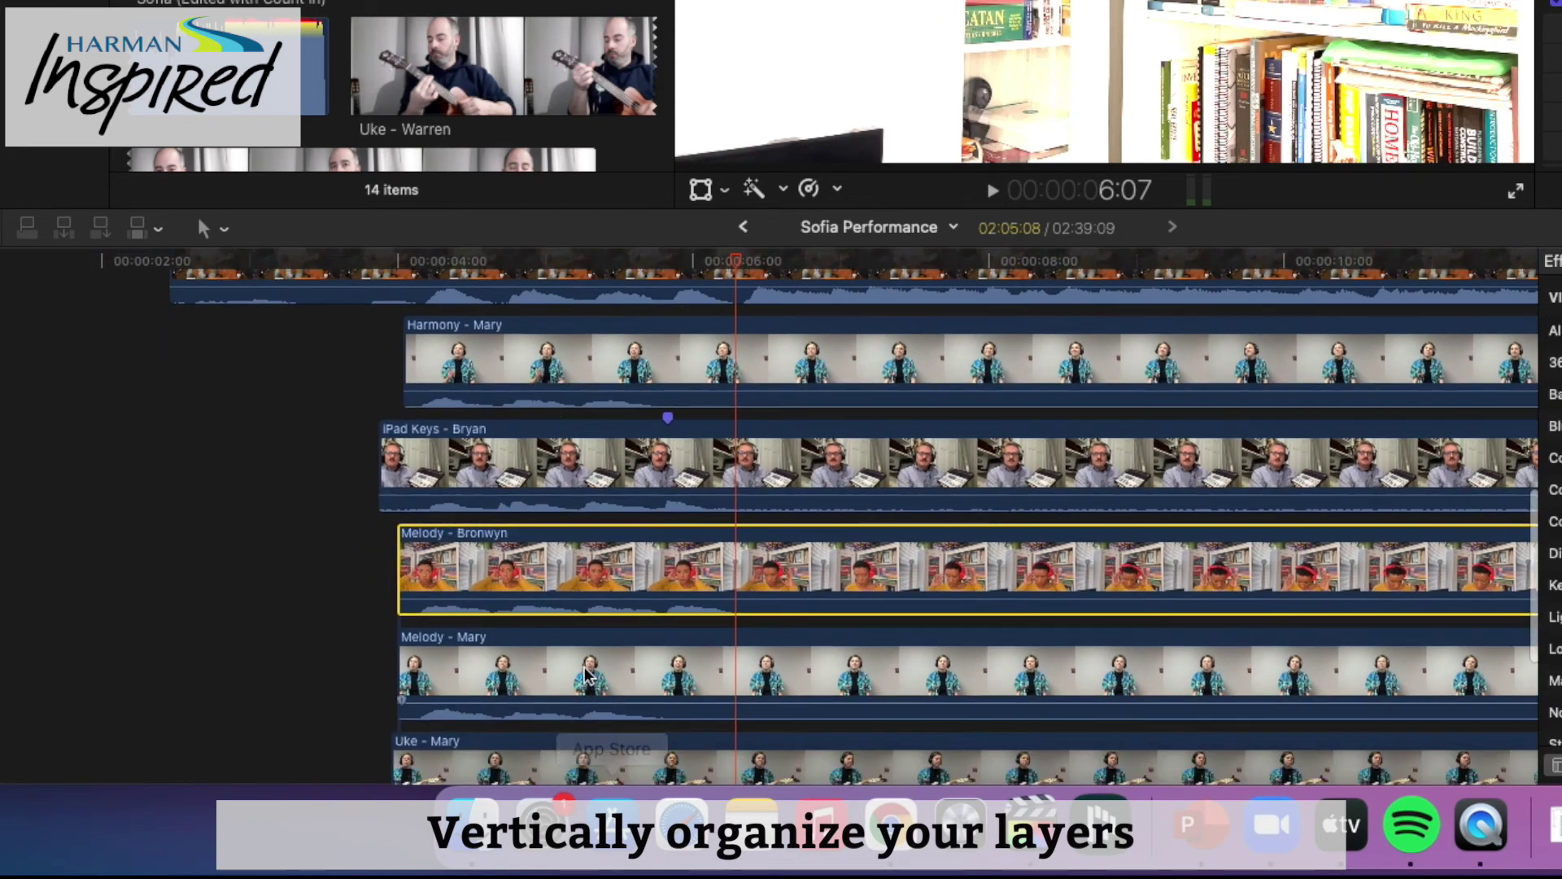
scroll(573, 675, "down", 2)
left_click_drag(556, 742, 562, 467)
scroll(560, 466, "down", 4)
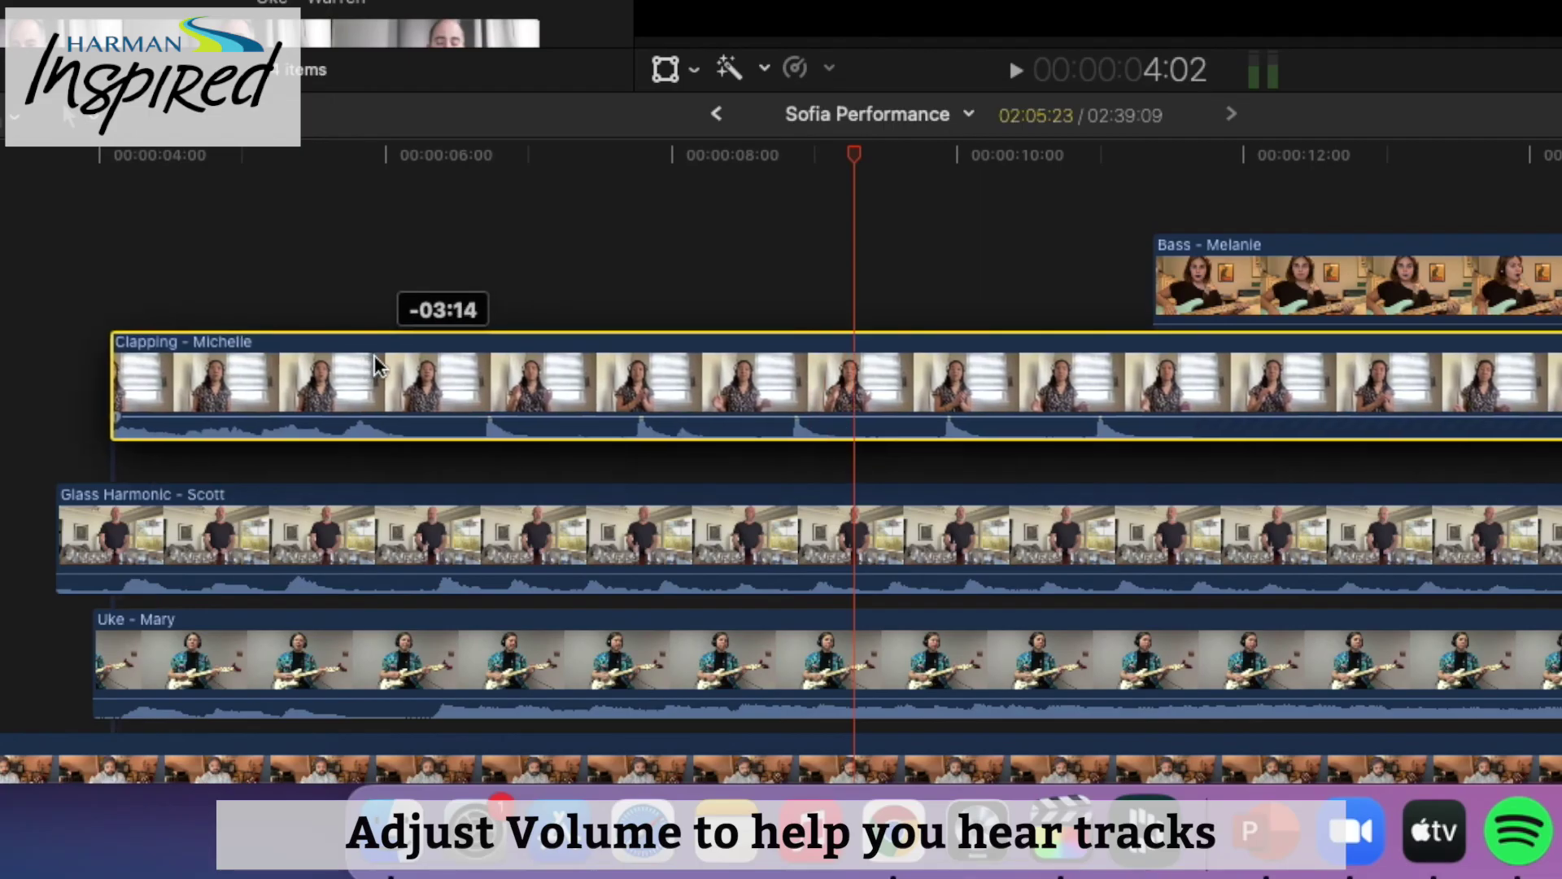
Step: Align the Clapping clip's start with the Uke clip's start and adjust its volume, raising it to 12 dB
left_click_drag(374, 354, 353, 355)
mouse_move(353, 452)
left_mouse_down()
mouse_move(356, 465)
mouse_move(371, 446)
mouse_move(371, 459)
mouse_move(357, 432)
left_mouse_up()
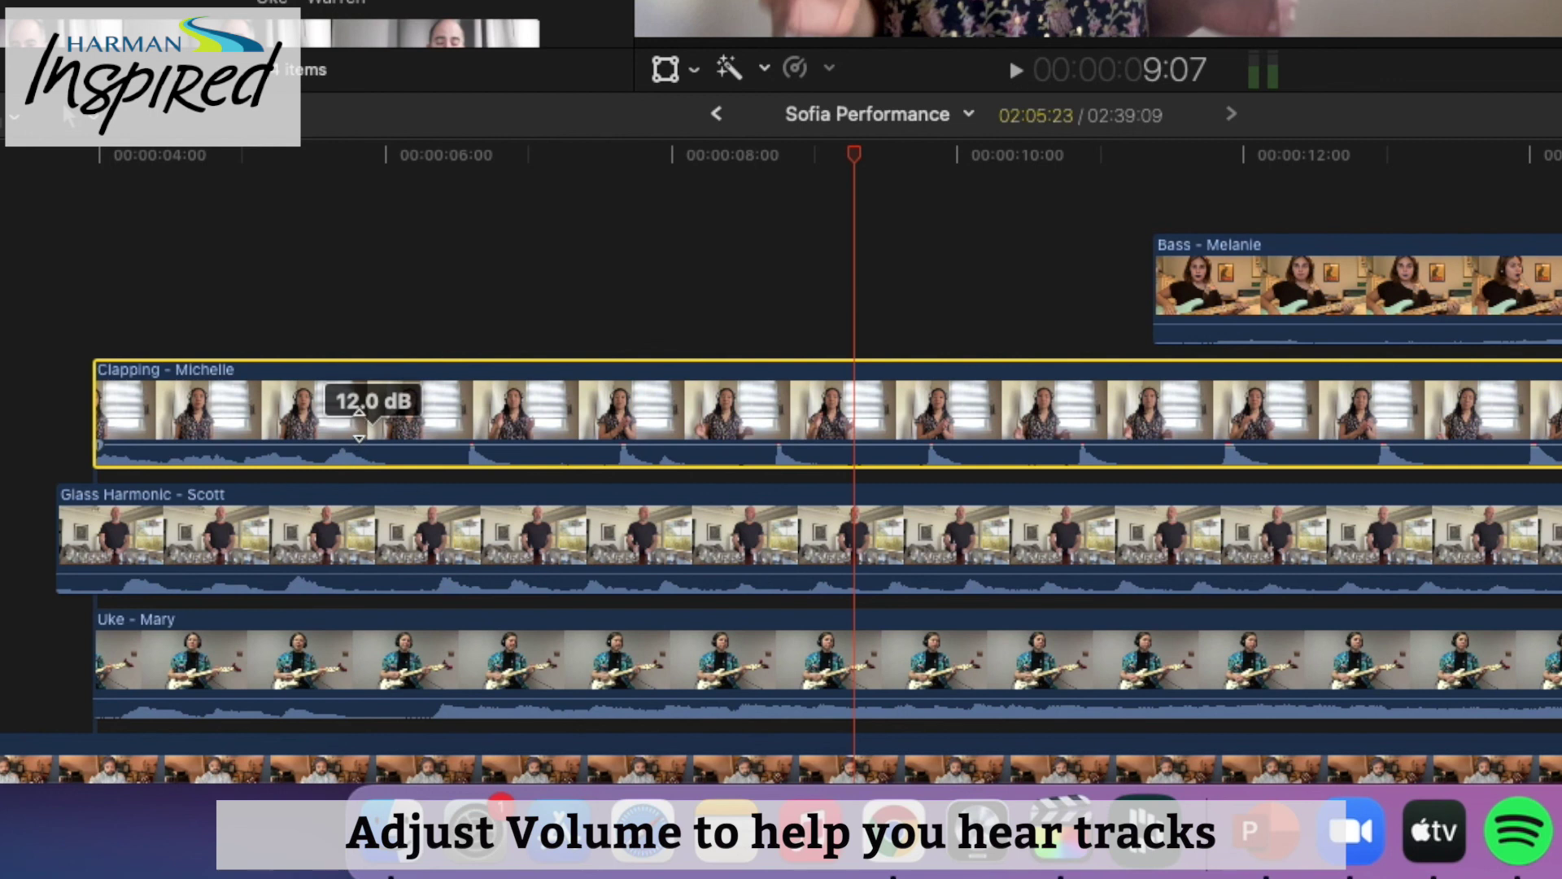
mouse_move(358, 437)
left_mouse_down()
mouse_move(366, 511)
mouse_move(346, 447)
left_mouse_up()
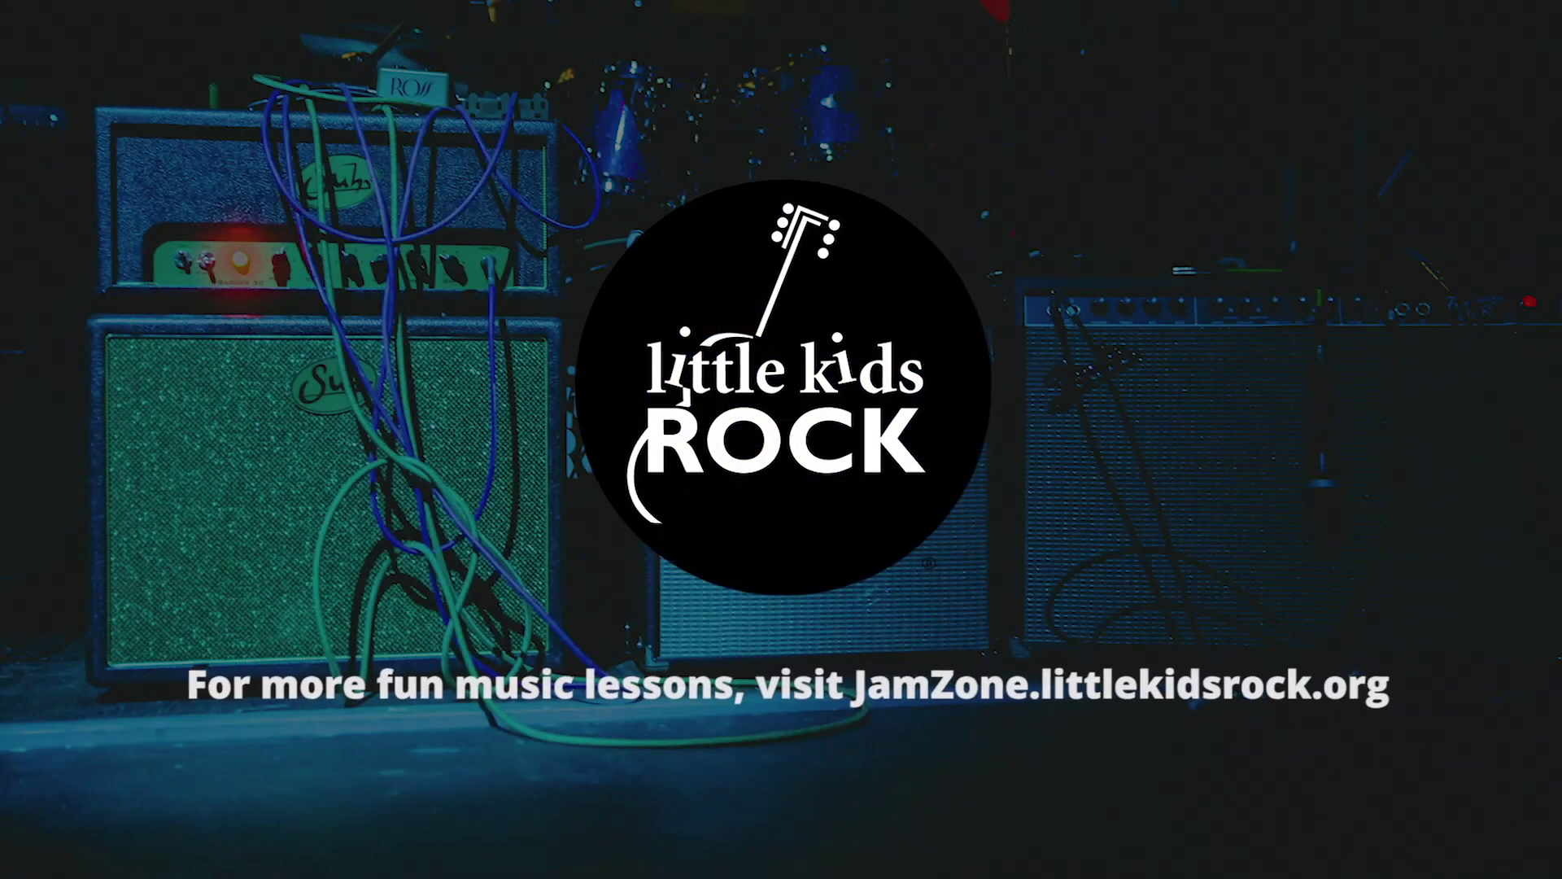